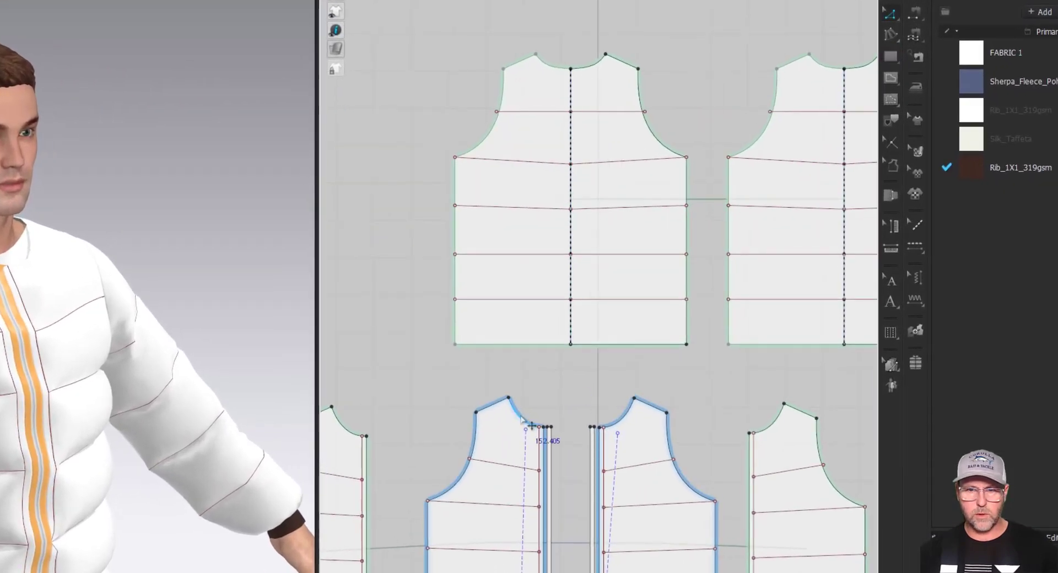
- Measure the front and back neckline segments and create an 18.75 in wide, 2 in high rectangle for the collar
click(519, 420)
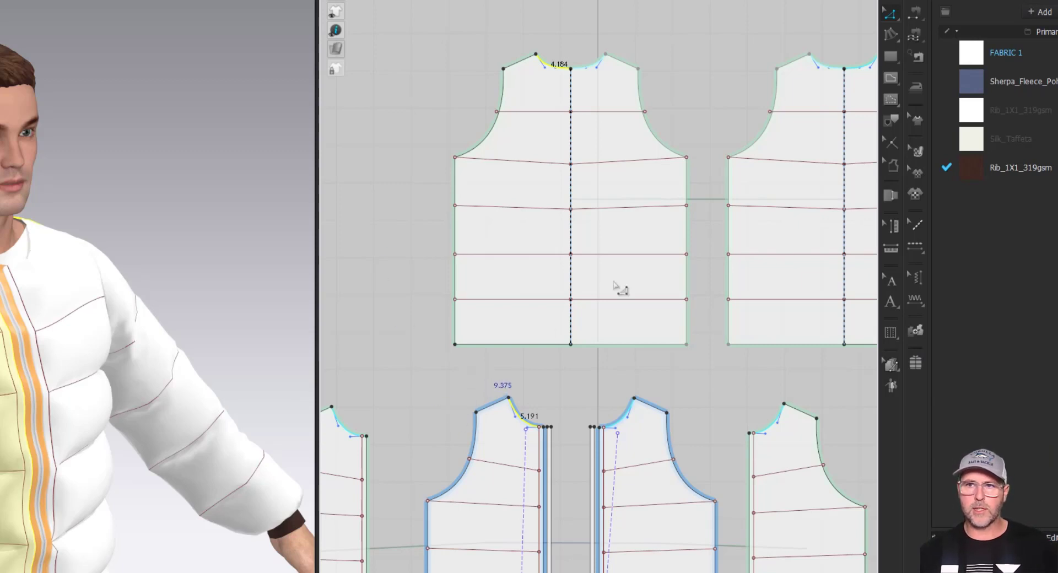
click(887, 57)
click(478, 360)
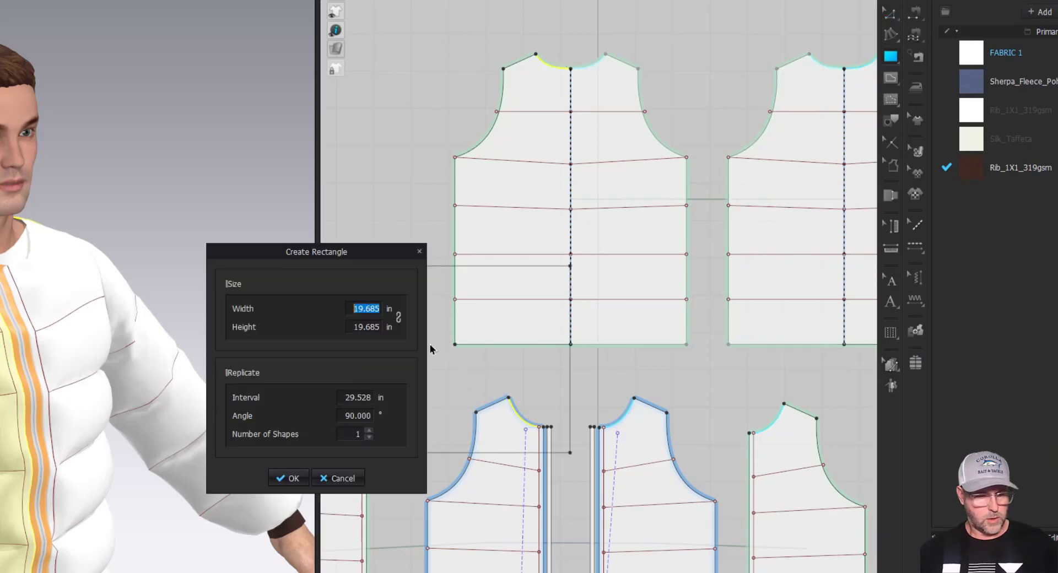
text(18.75)
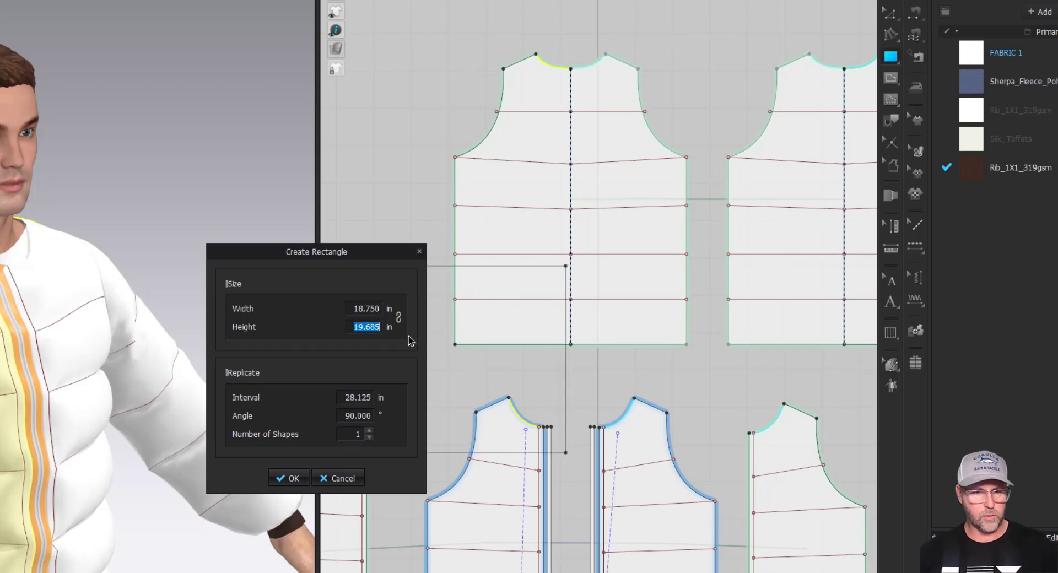
text(1.5)
click(288, 478)
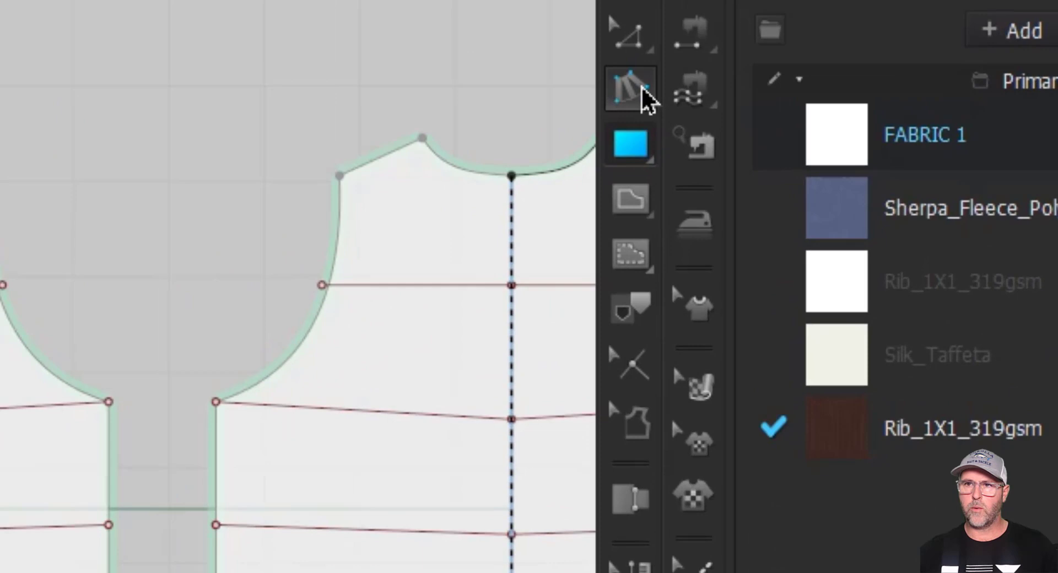
- Apply Fullness (Line) to the collar rectangle with its upper edge as the fullness line and lower edge as the slash line
mouse_move(895, 35)
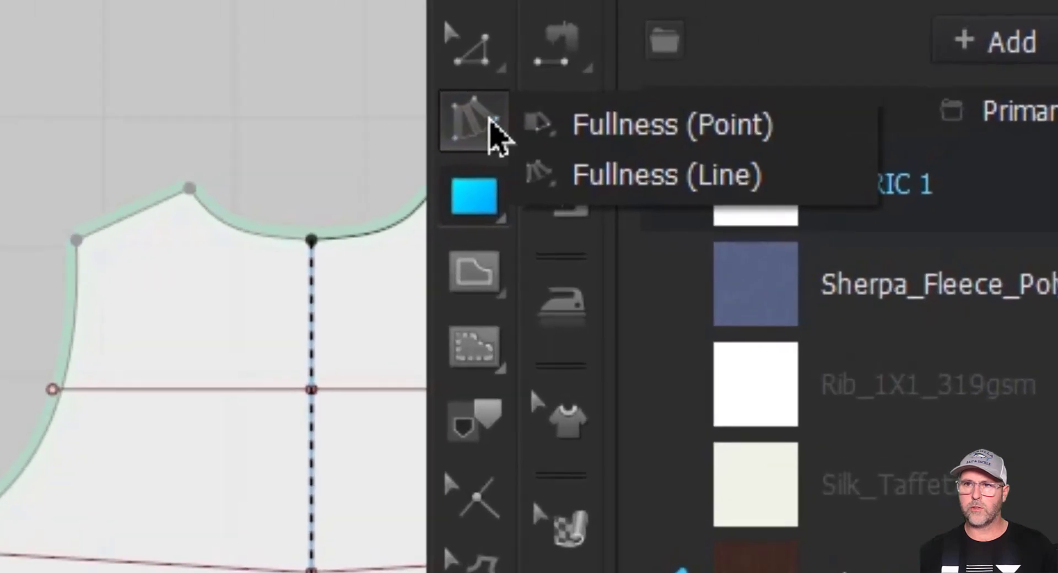
click(678, 174)
click(338, 376)
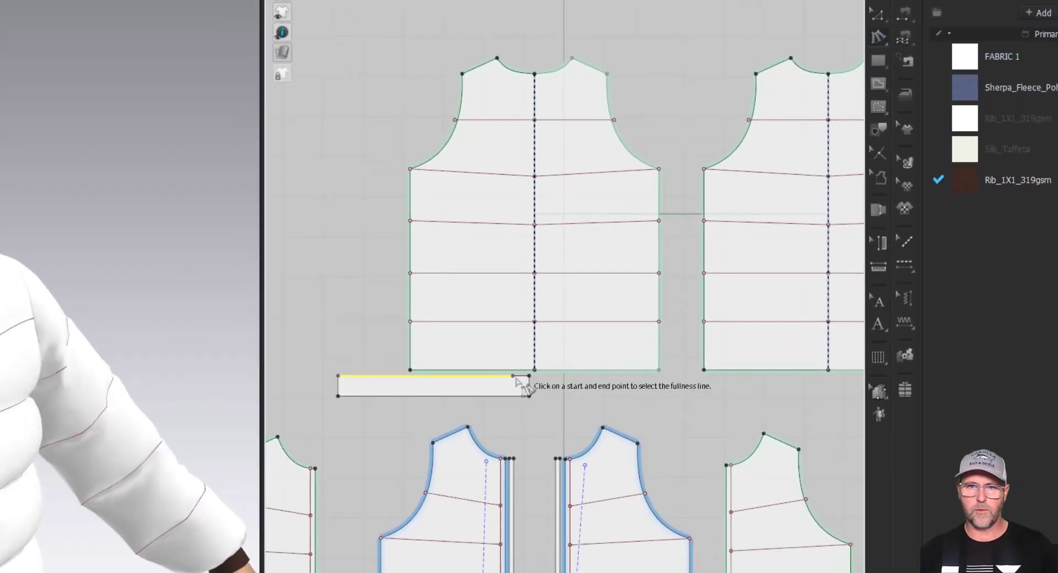
click(529, 376)
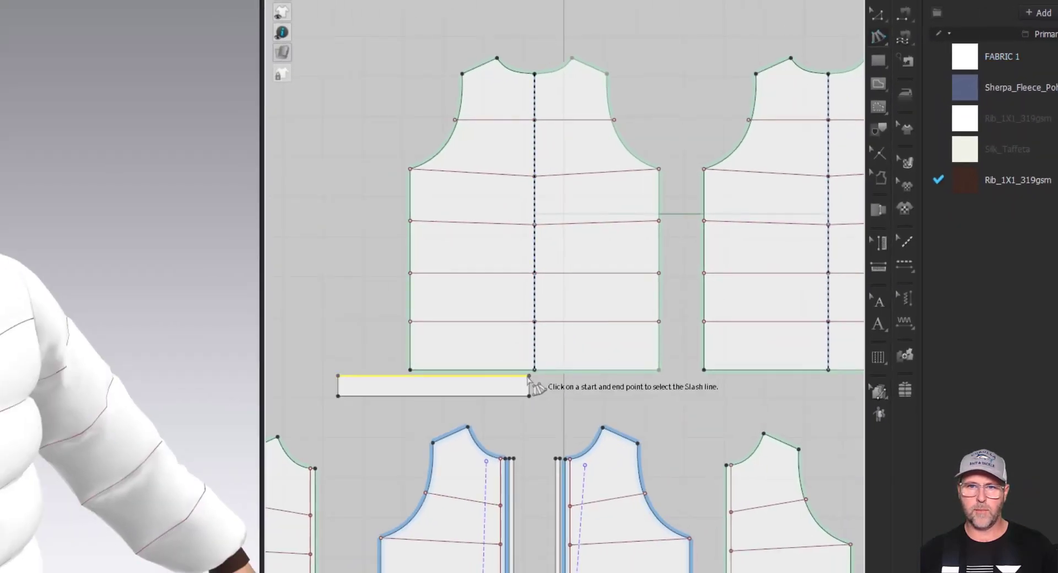
click(337, 396)
click(529, 396)
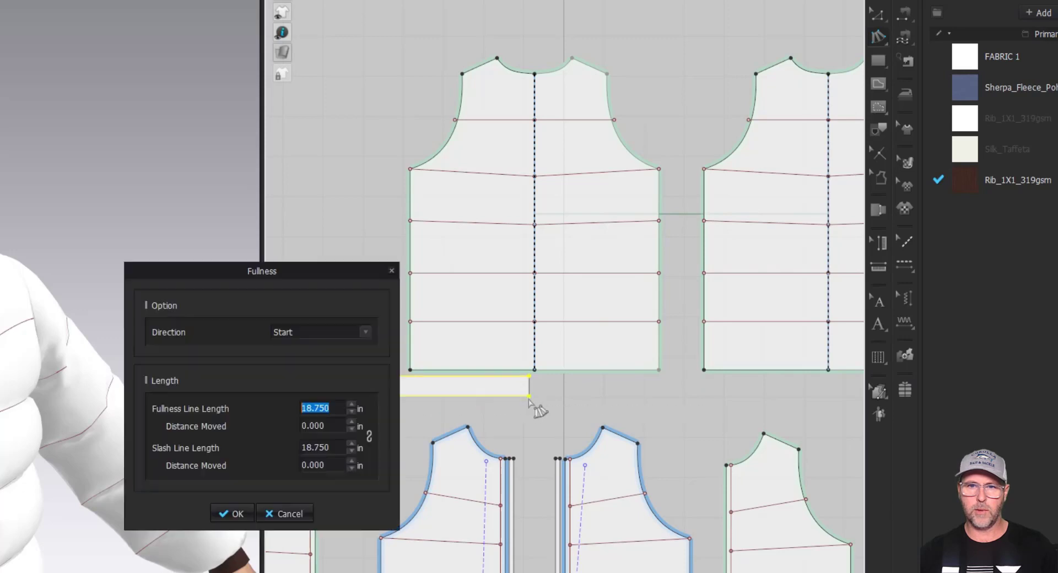
- Set the fullness direction to Both, reduce the fullness line length to 17.75 in, and apply it to curve the collar
click(366, 332)
click(324, 362)
click(352, 412)
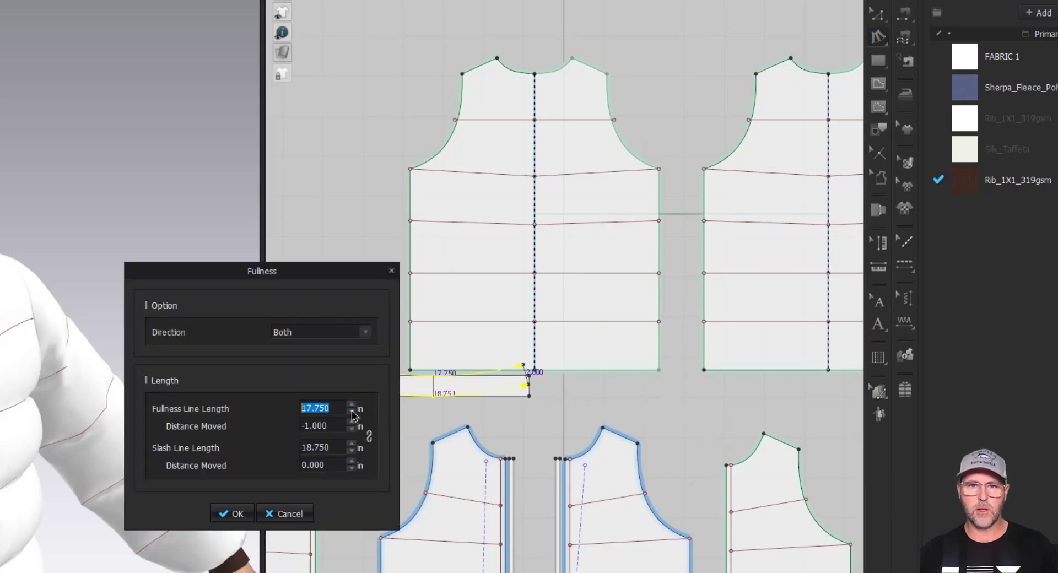
click(352, 412)
click(352, 404)
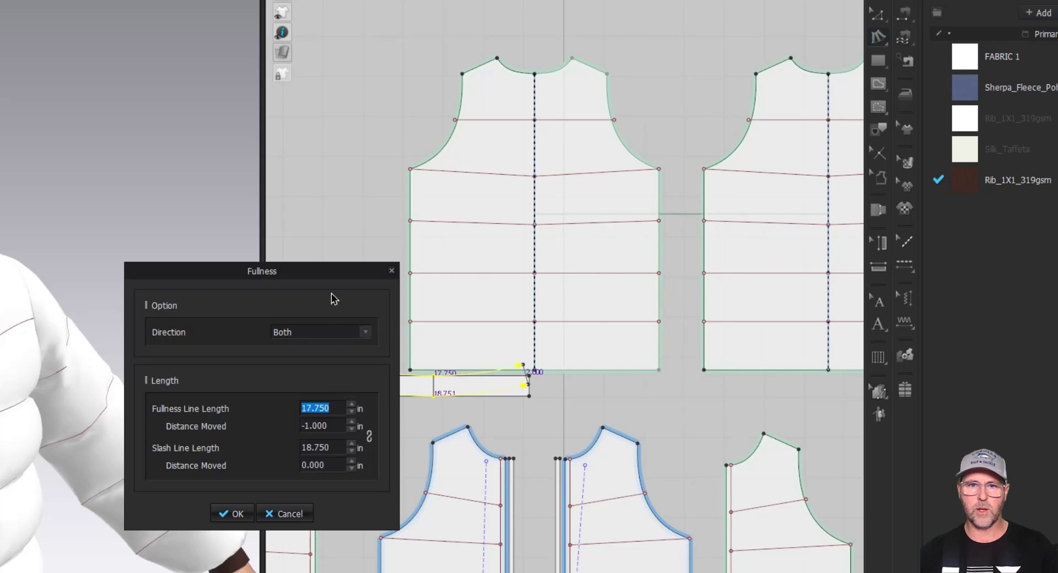
drag(346, 277, 191, 347)
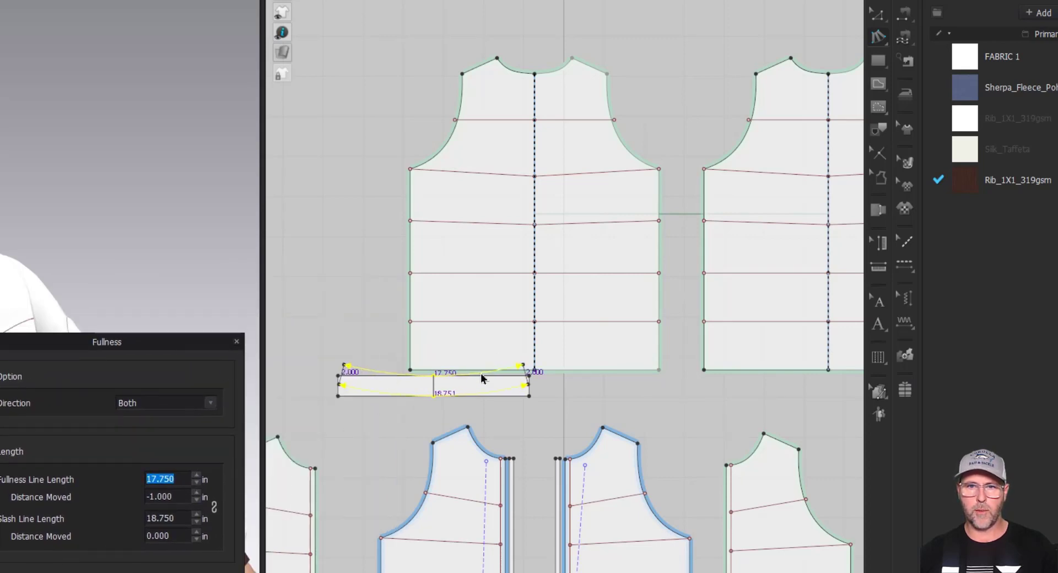
key(Return)
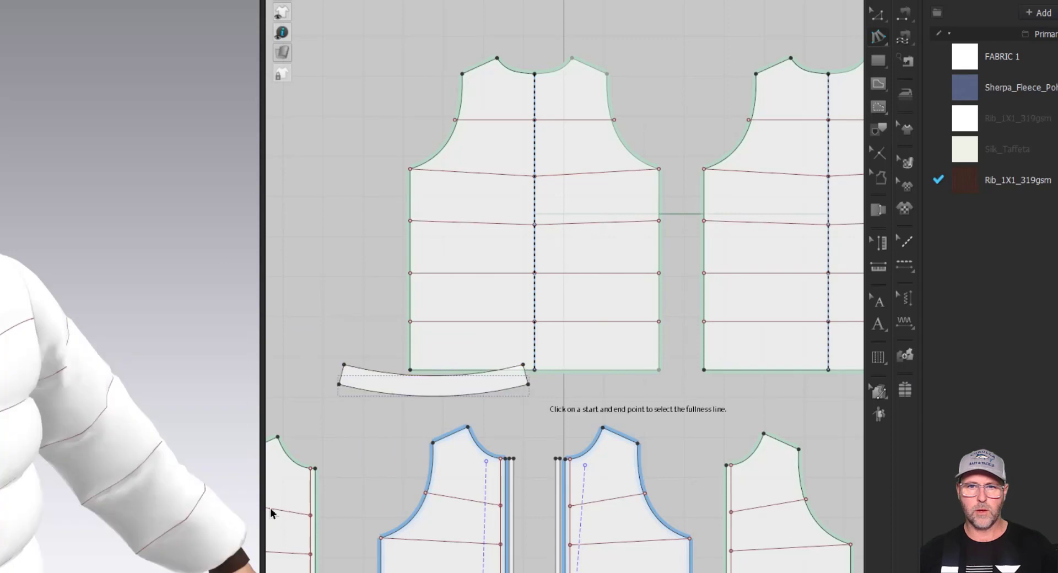
- Move the collar pattern between the back piece and the two front pieces, and flip its normal
key(a)
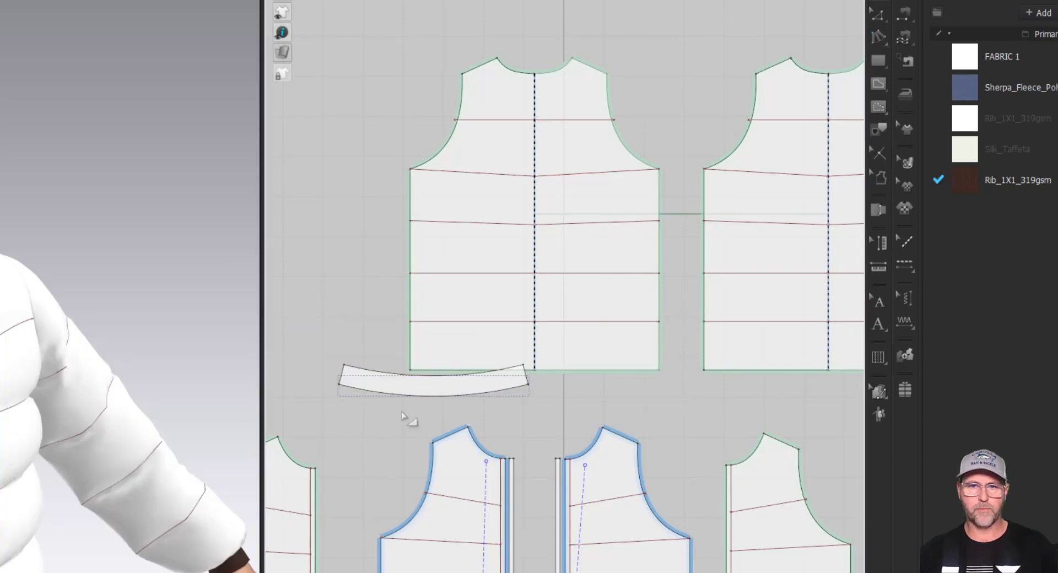
drag(424, 386, 526, 403)
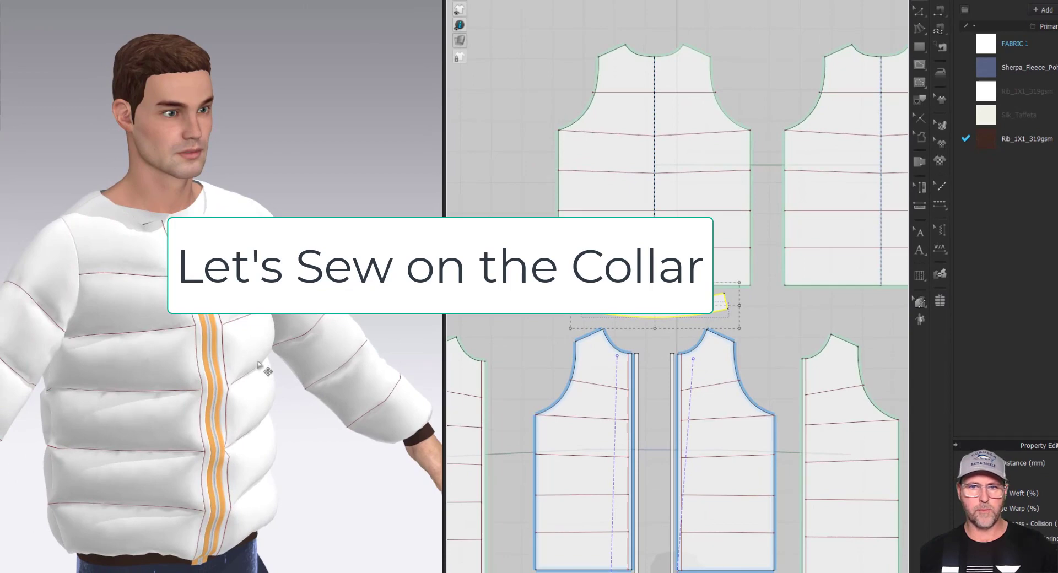
scroll(259, 366, down, 5)
right_drag(267, 429, 166, 314)
right_click(173, 312)
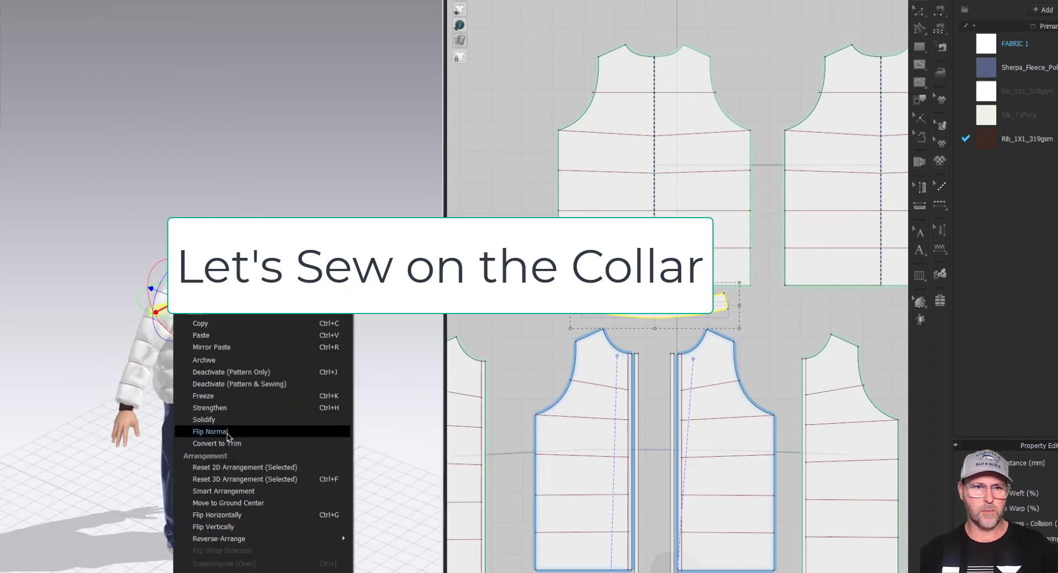
click(227, 434)
- Position the collar behind the avatar's neck in the 3D view
scroll(165, 311, up, 5)
drag(219, 281, 118, 243)
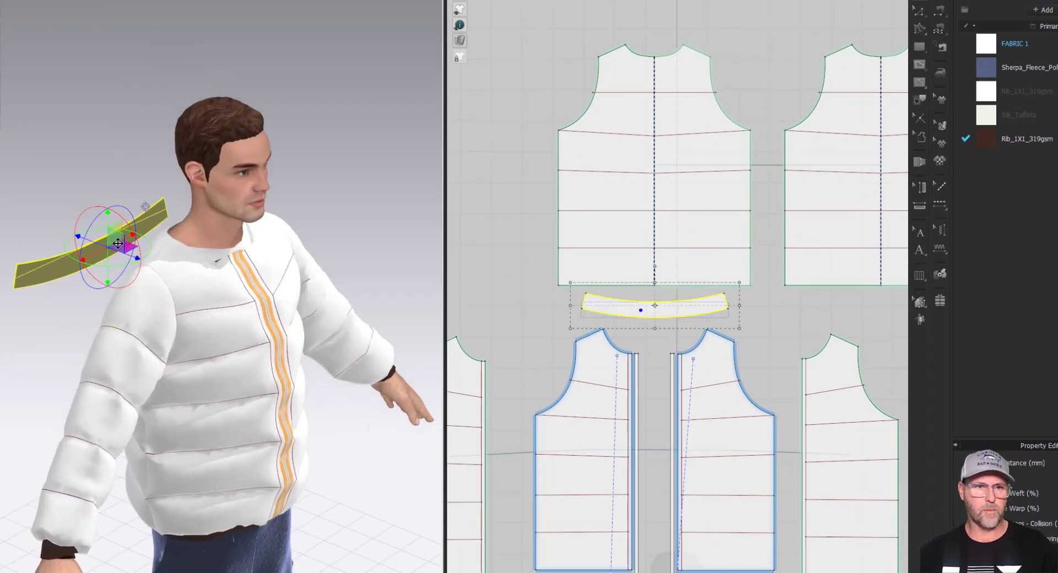
right_drag(118, 243, 231, 276)
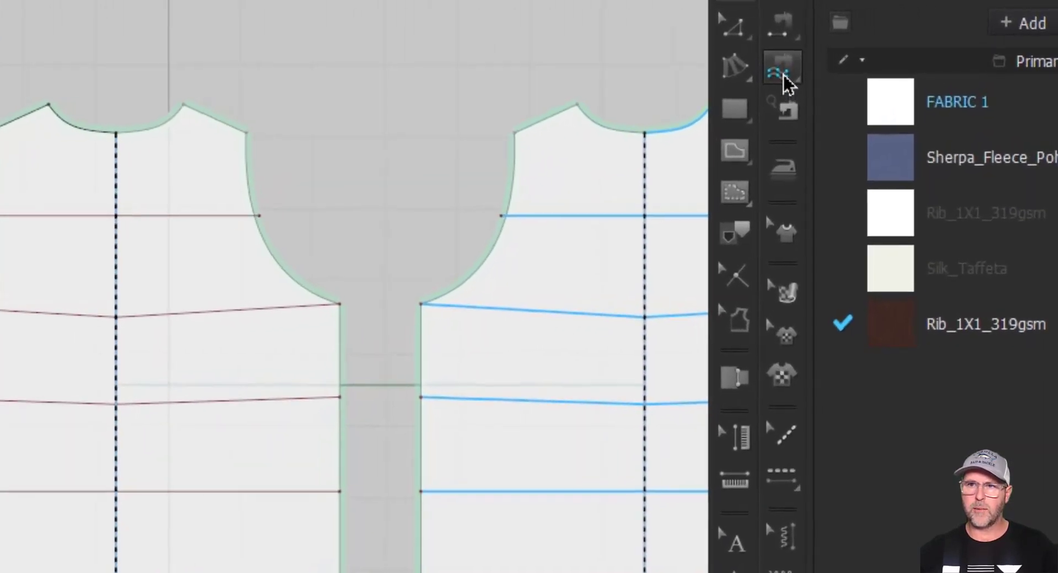
- Start an M:N Free Sewing with the collar's whole lower edge as the M side
click(940, 29)
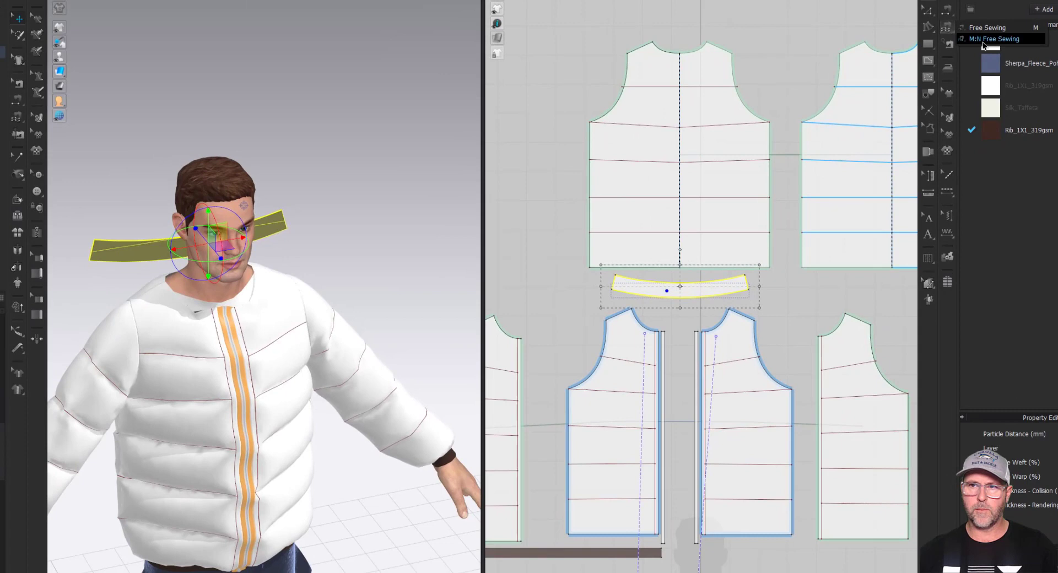
key(m)
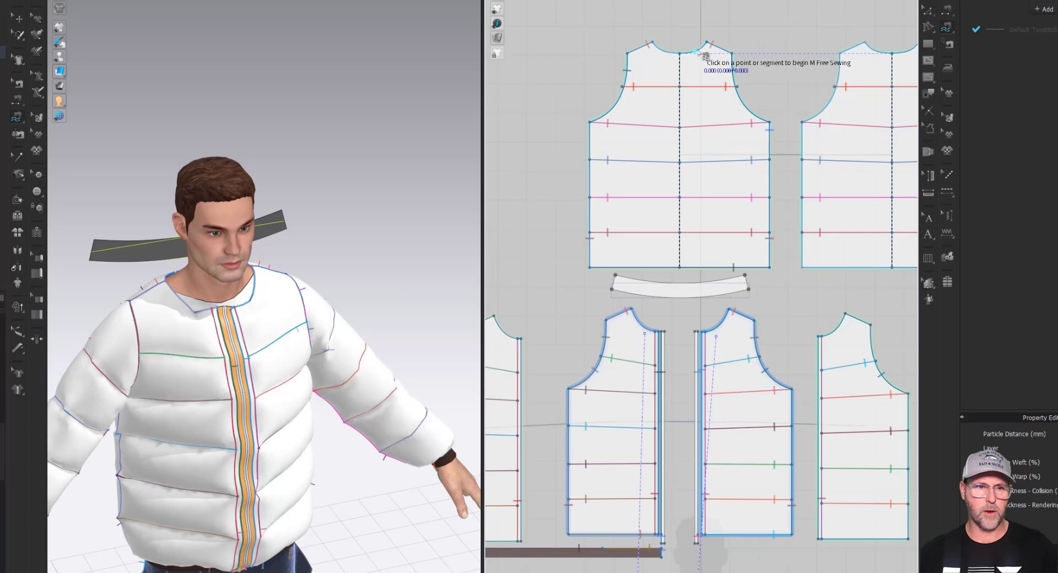
click(750, 290)
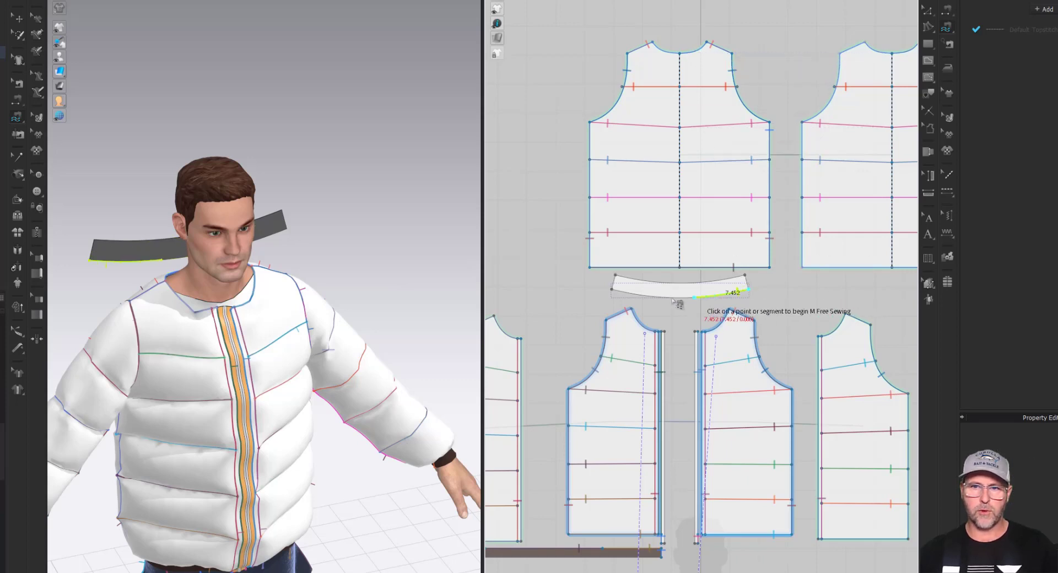
click(612, 289)
key(Return)
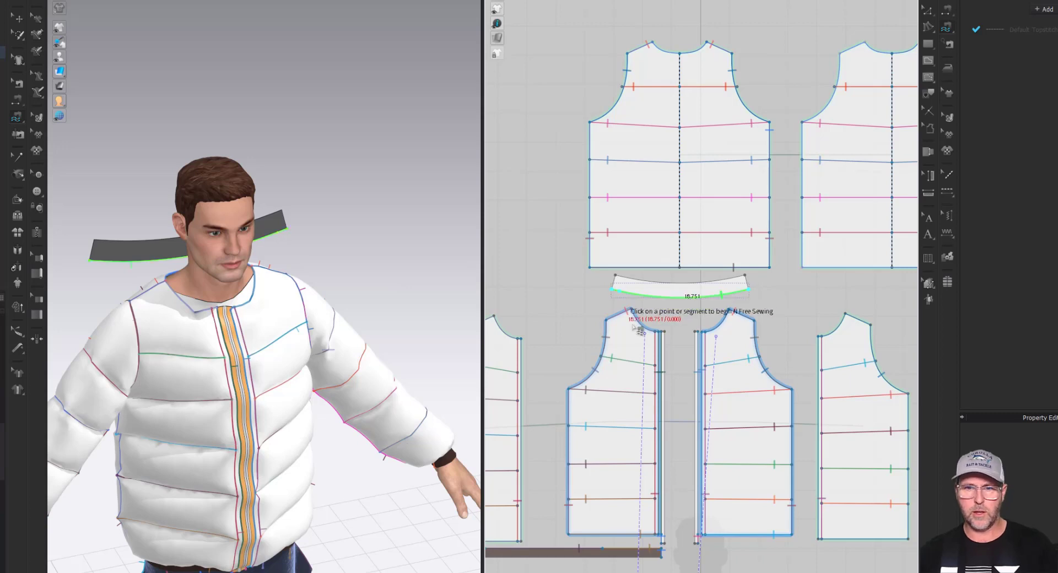
- Complete the N side of the collar seam along one front neckline, the back neckline, and the other front neckline
scroll(668, 333, up, 5)
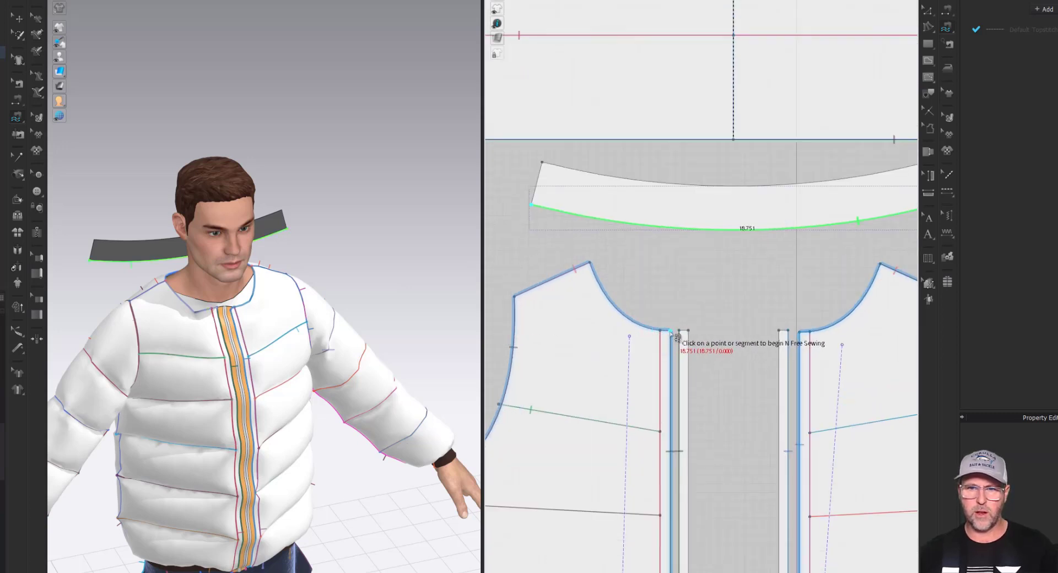
click(671, 331)
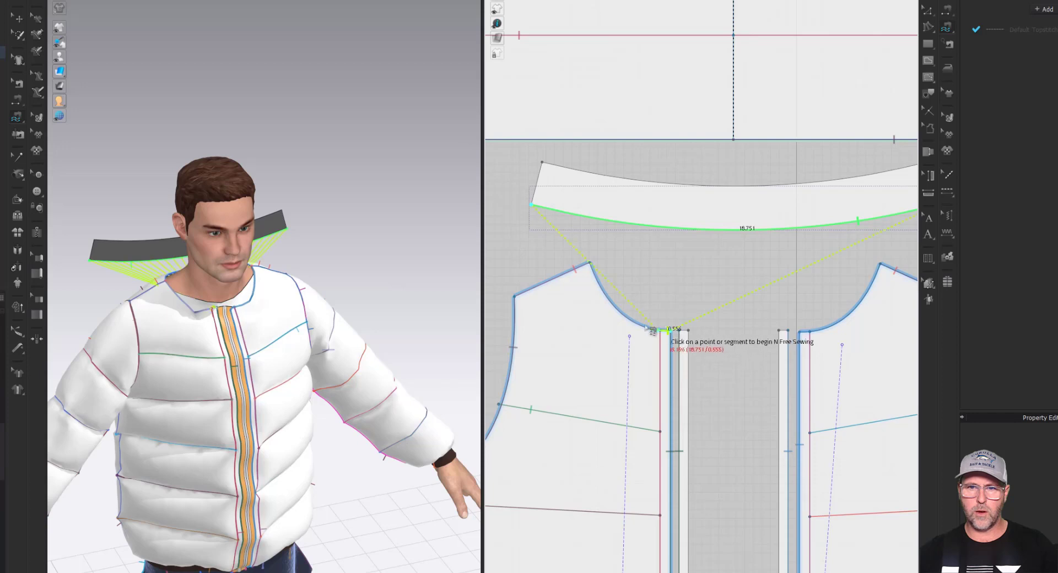
click(592, 266)
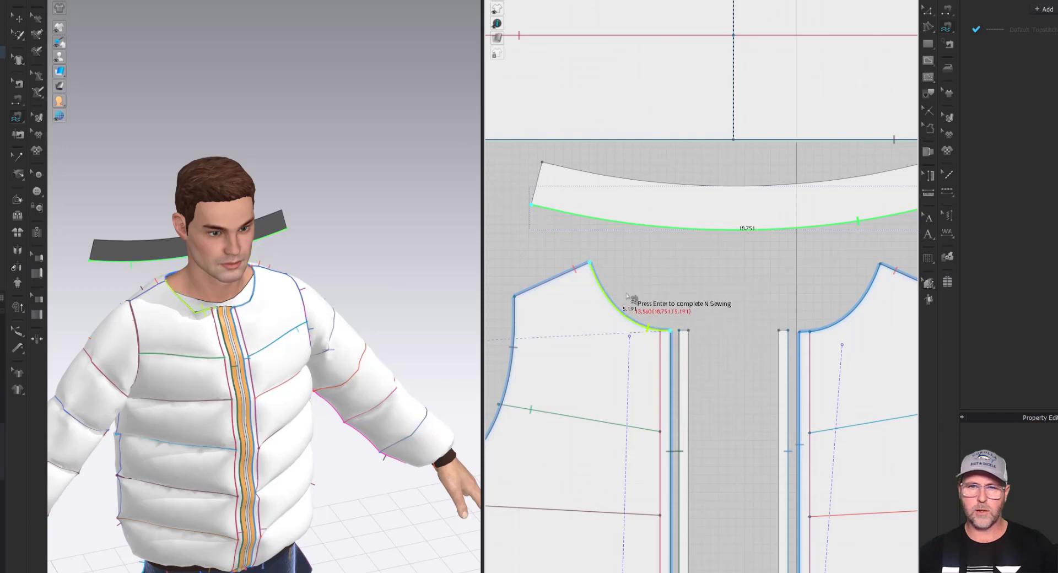
scroll(634, 300, down, 4)
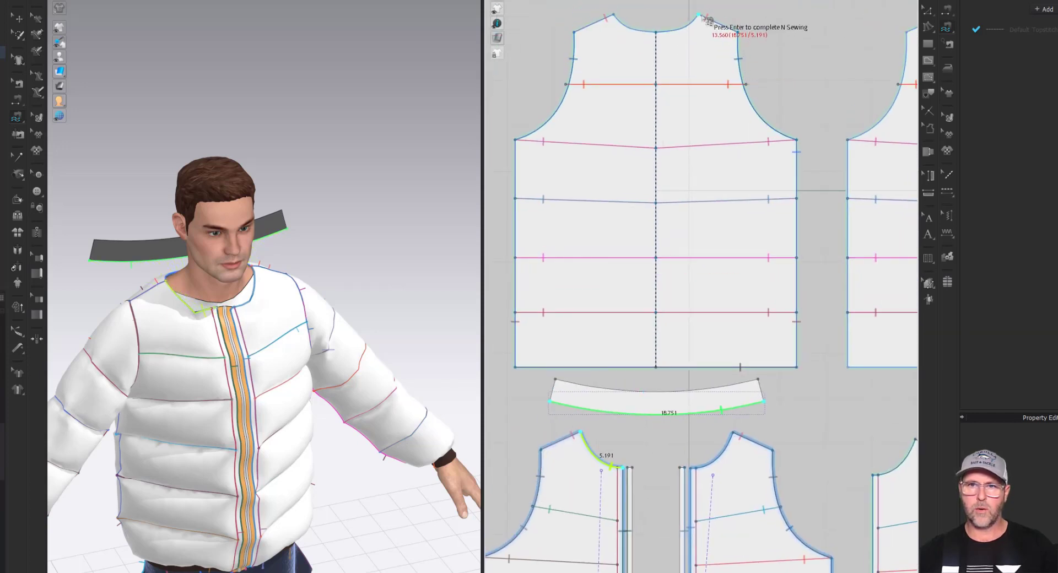
click(697, 16)
click(614, 14)
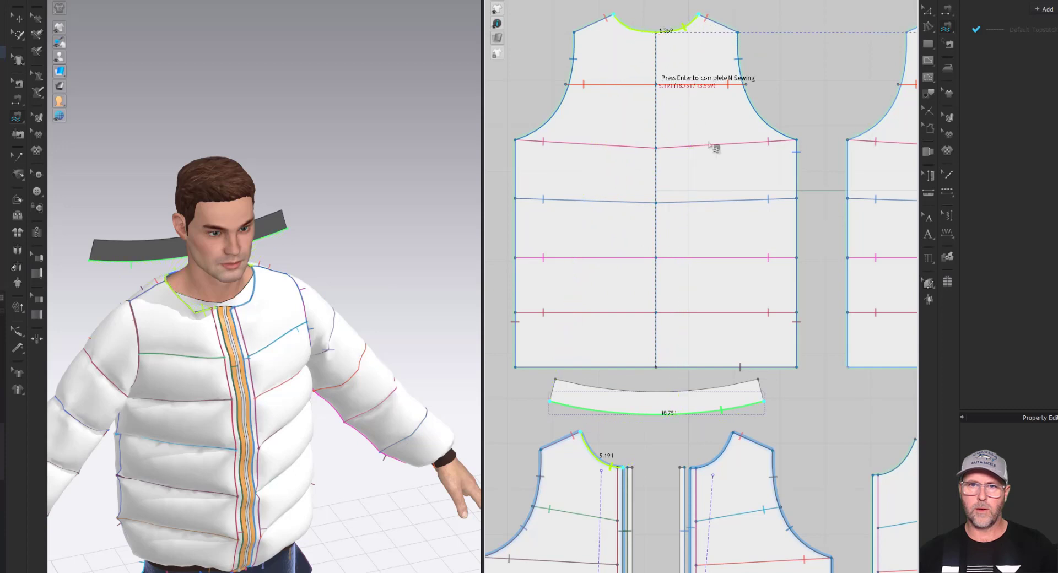
scroll(767, 316, down, 2)
middle_drag(765, 316, 650, 297)
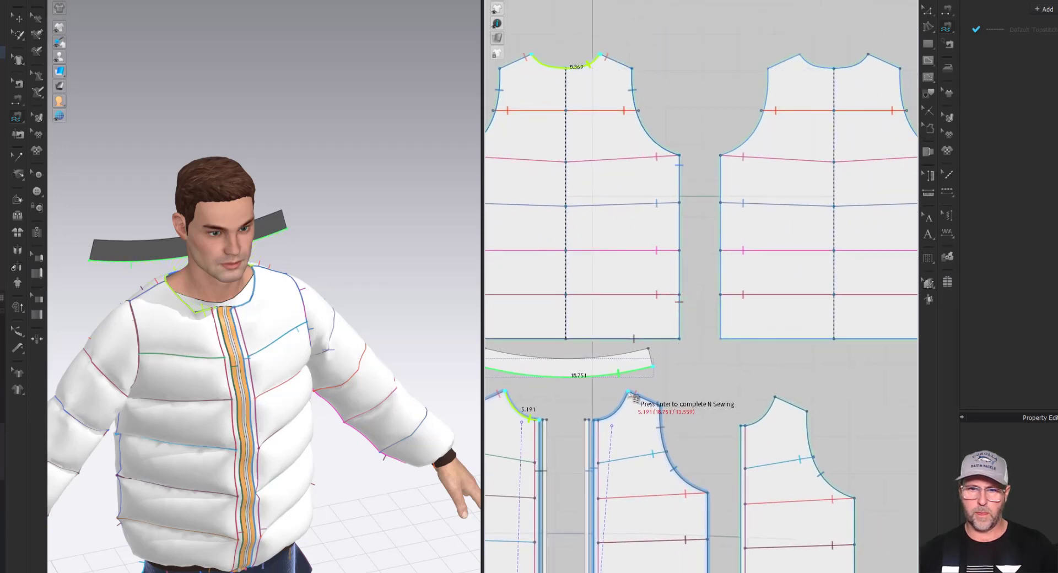
click(637, 398)
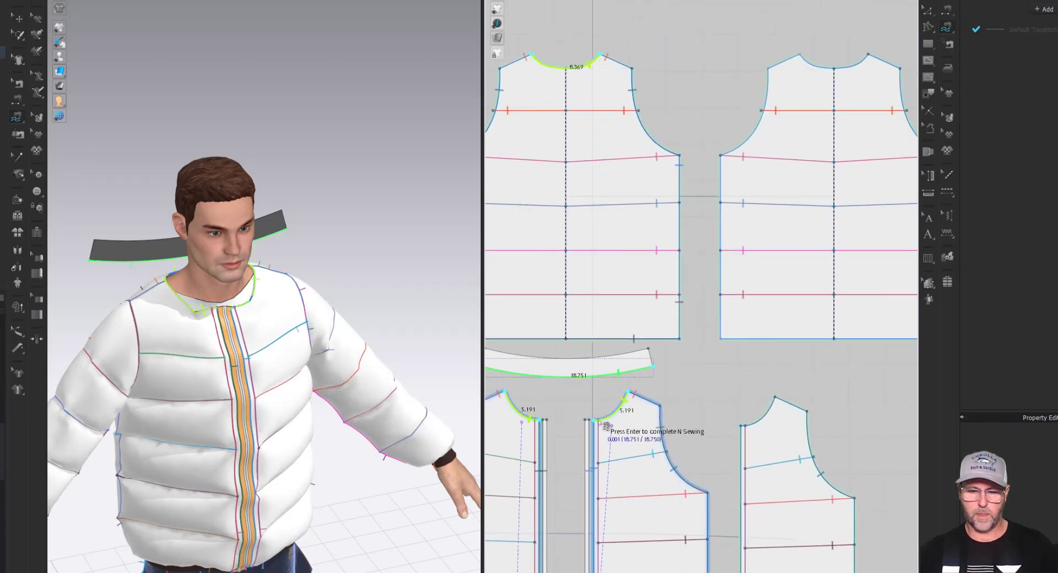
key(Return)
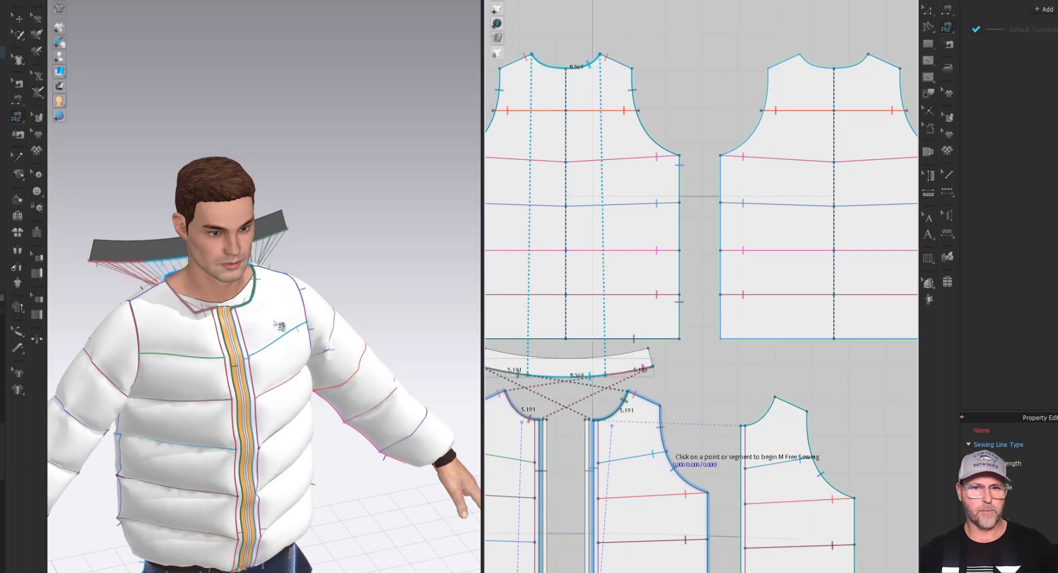
- Select the collar in the 3D view and strengthen it
right_drag(274, 322, 338, 331)
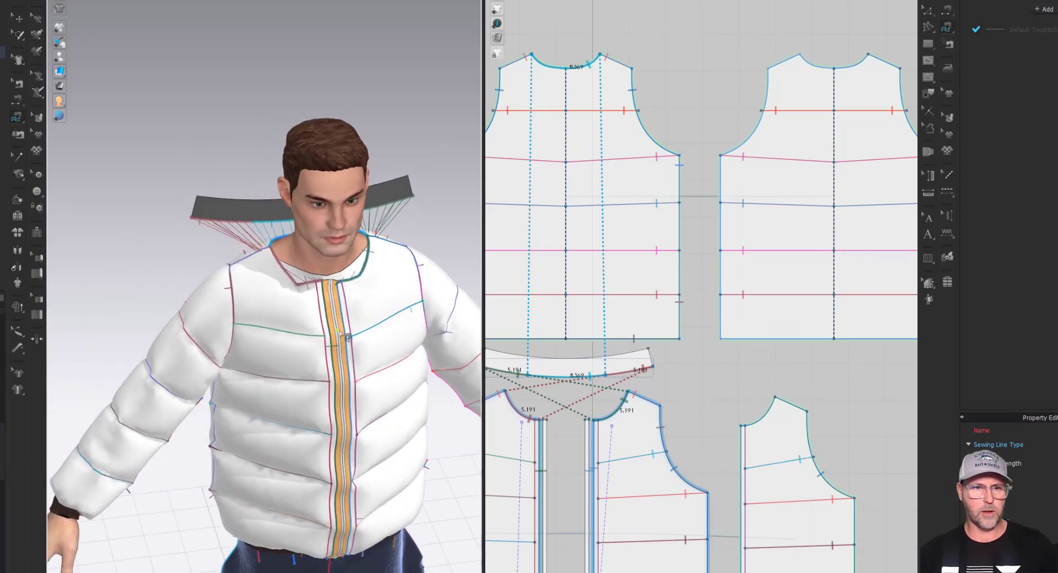
key(q)
click(241, 207)
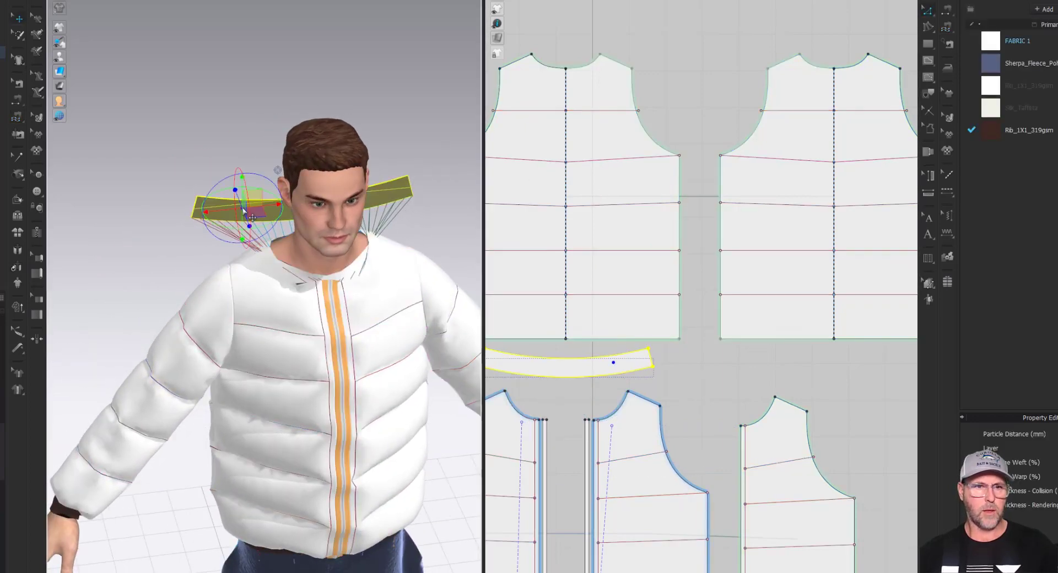
right_click(241, 207)
click(286, 305)
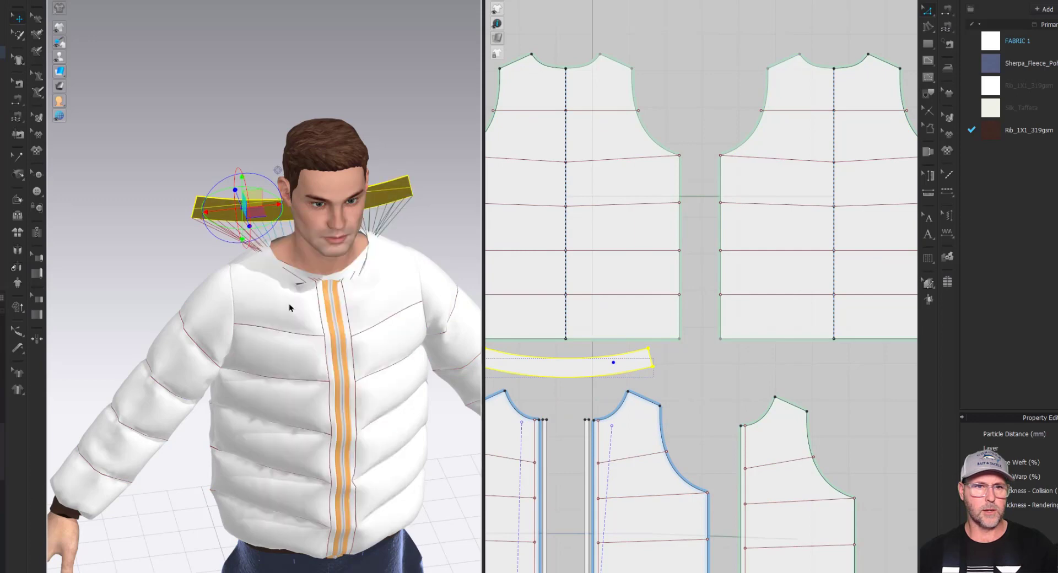
- Simulate the garment to drape the collar around the avatar's neck, and check how it meets the zipper
right_drag(295, 309, 349, 299)
key(2)
key(space)
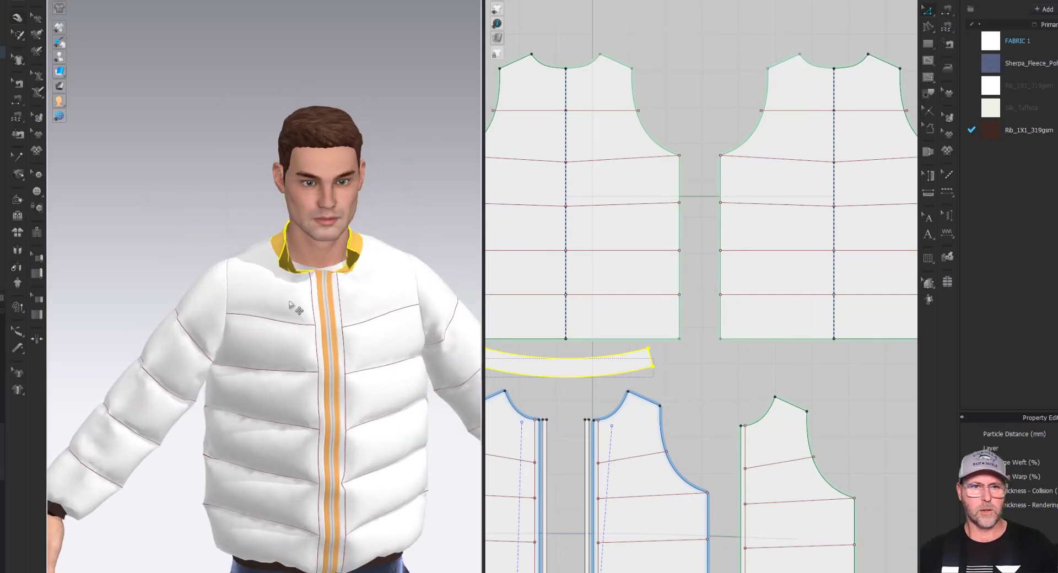
scroll(320, 261, up, 5)
mouse_move(319, 288)
right_down()
mouse_move(299, 259)
mouse_move(338, 281)
right_up()
click(331, 270)
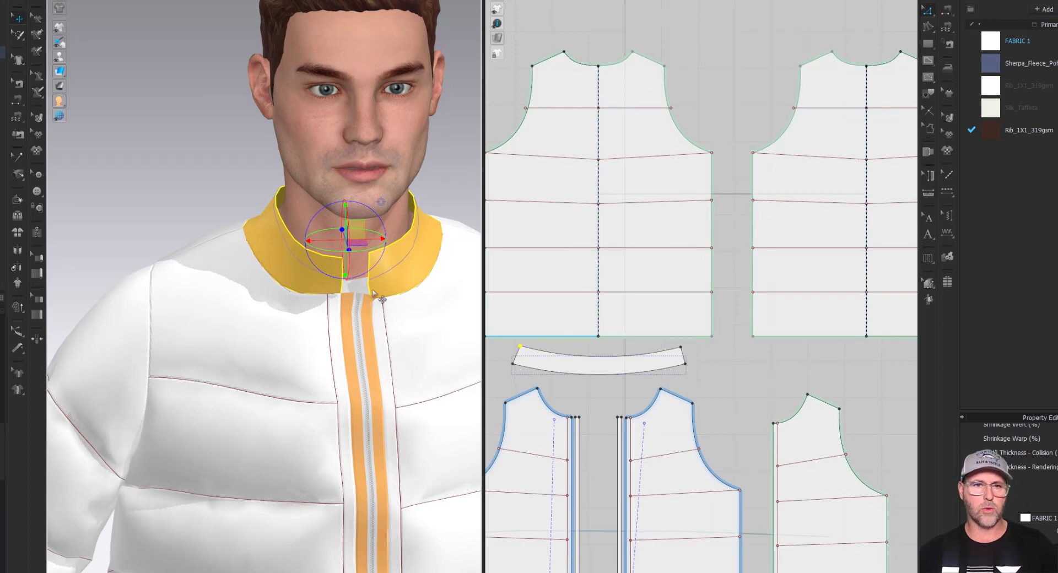
scroll(382, 304, down, 5)
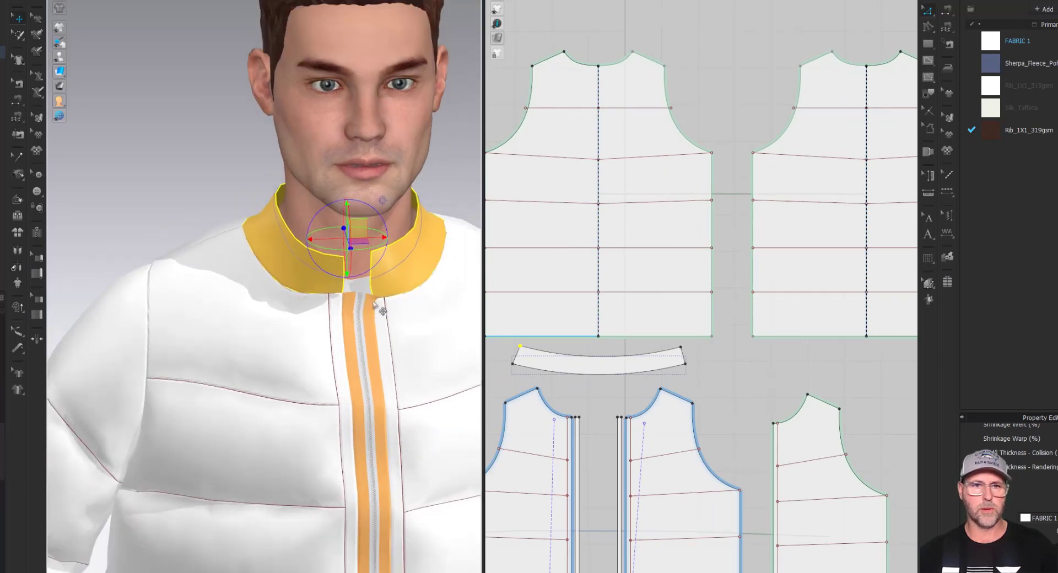
- Offset the collar's lower edge as a single internal line at a distance of 1 in
scroll(370, 322, up, 6)
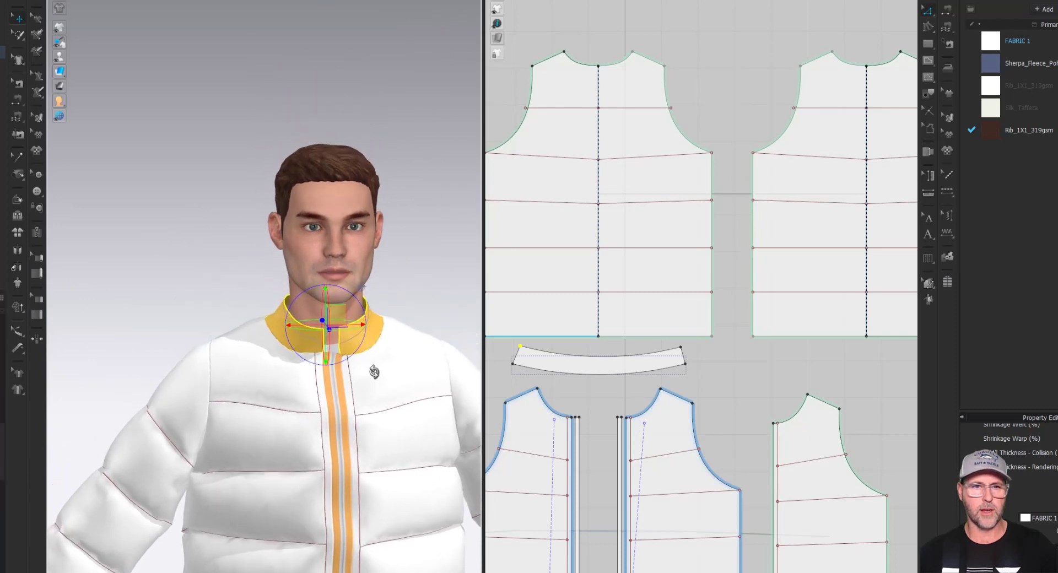
scroll(345, 367, up, 3)
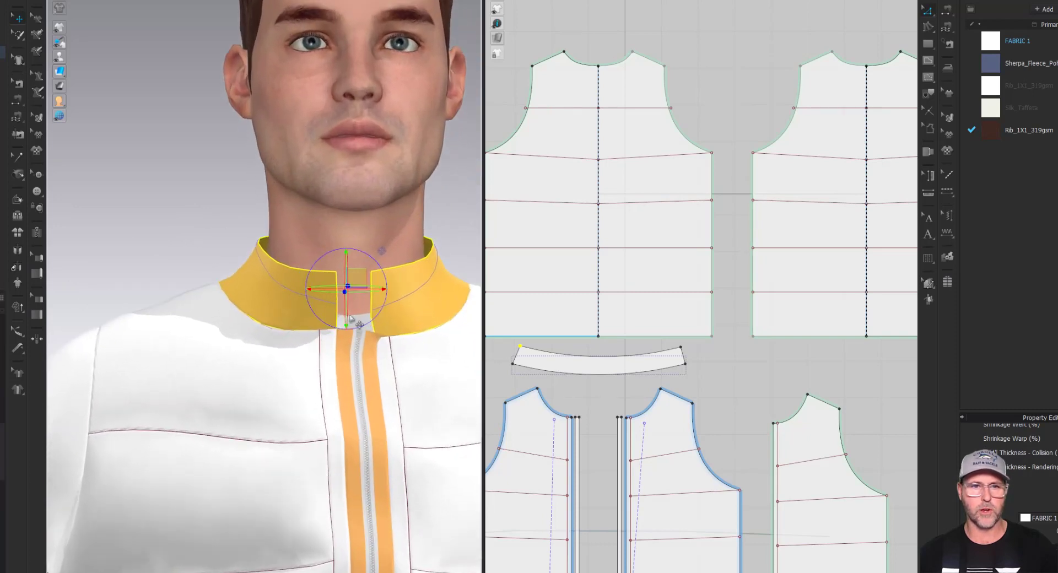
click(568, 364)
scroll(568, 365, up, 2)
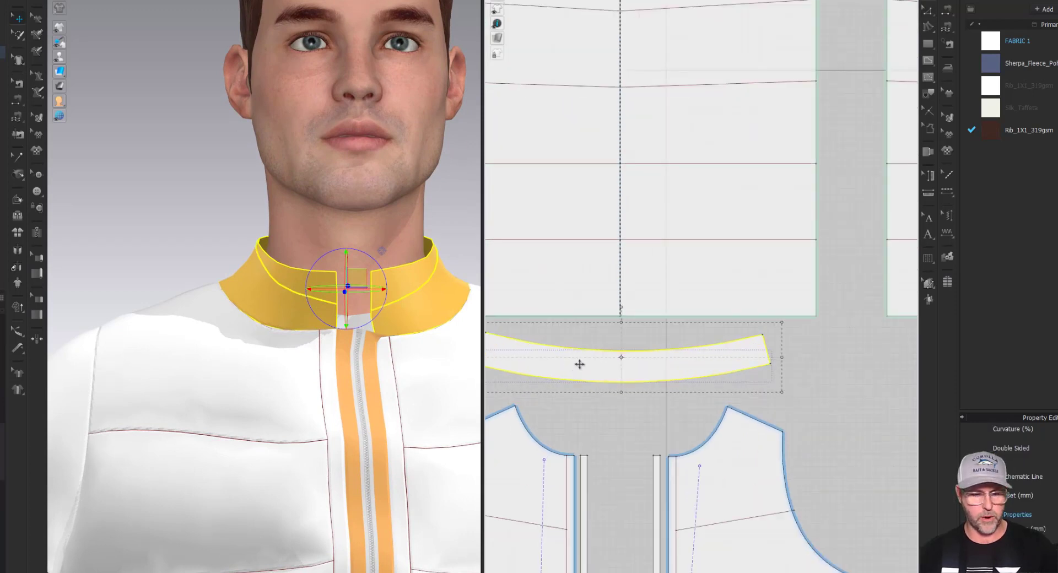
click(586, 384)
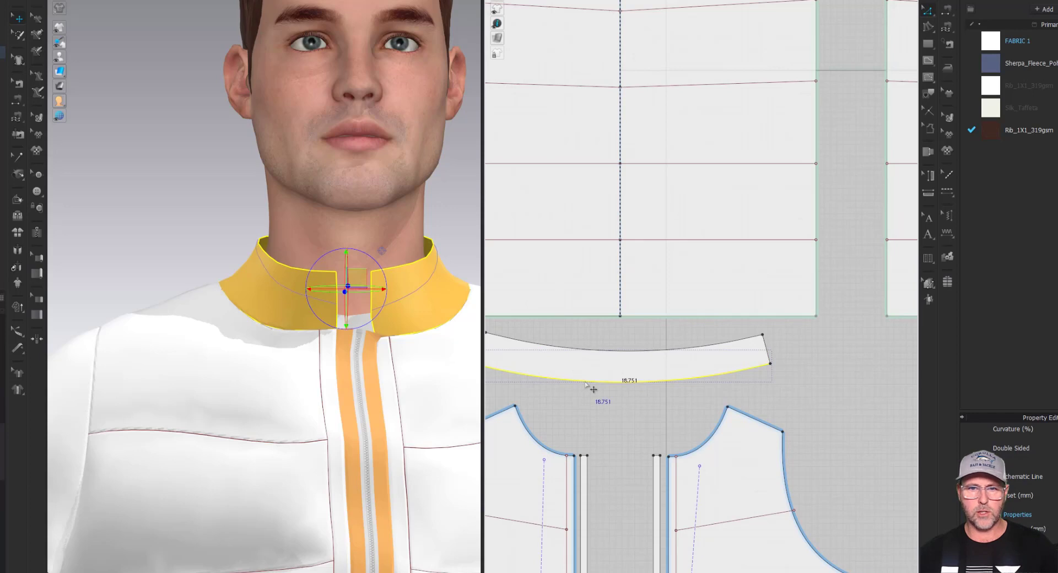
right_click(586, 384)
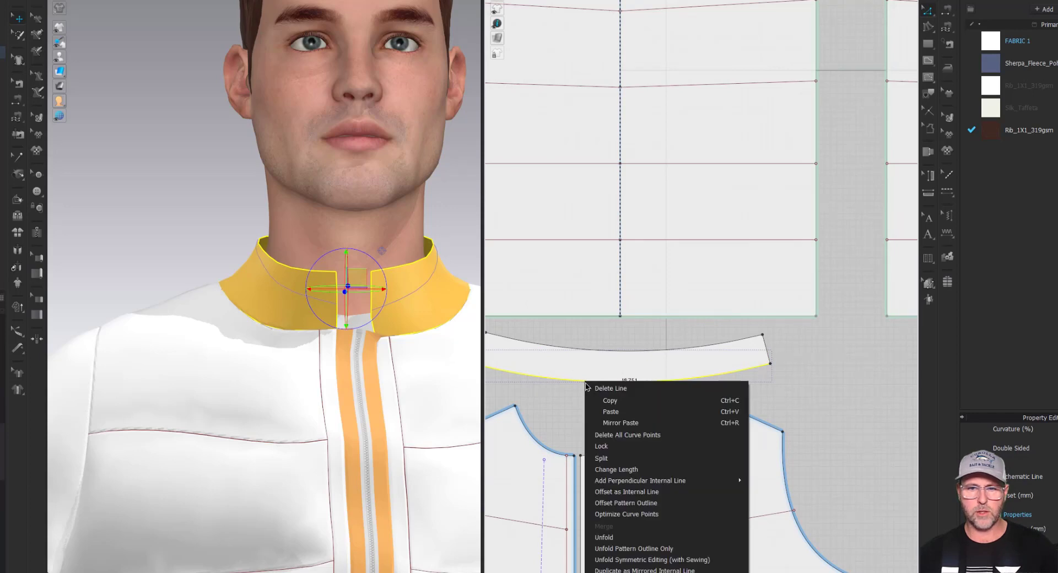
click(626, 492)
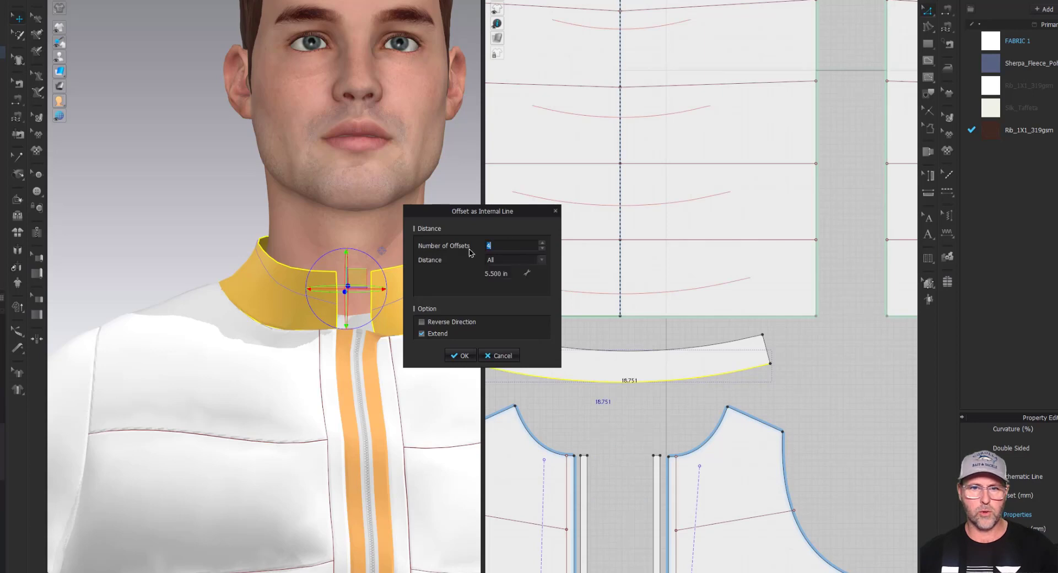
text(18.75)
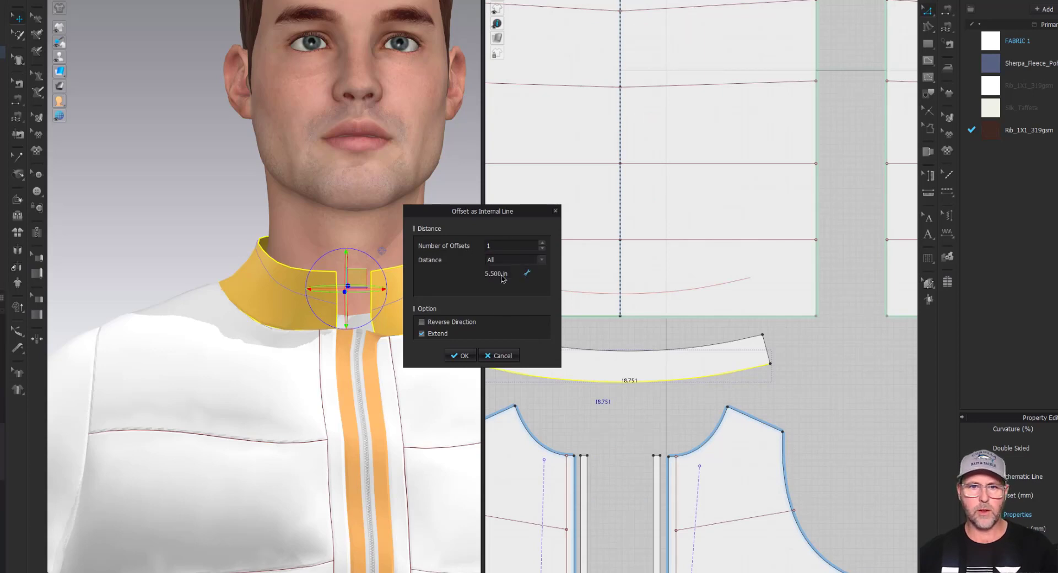
text(1)
key(Delete)
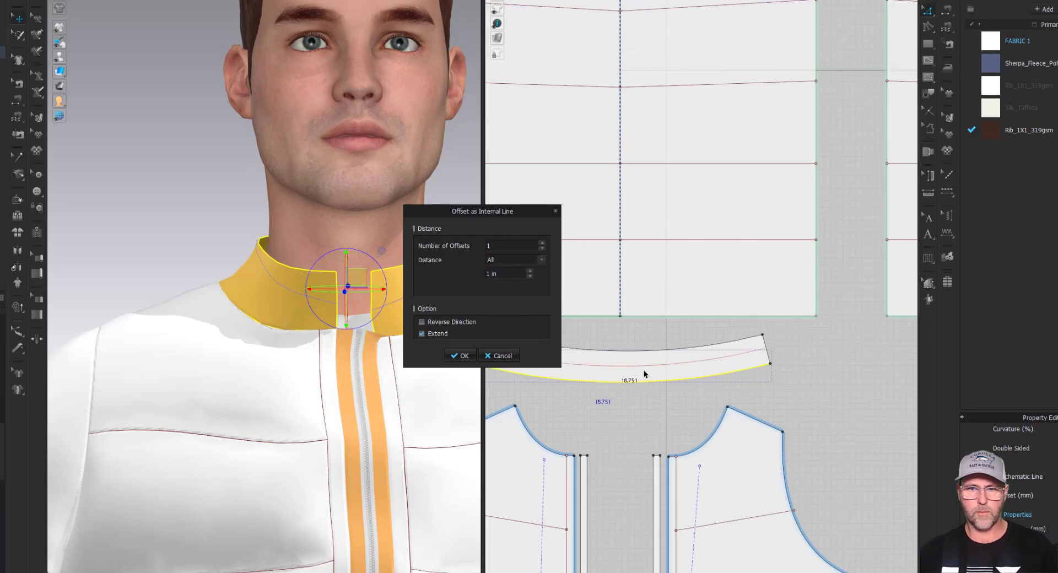
click(461, 356)
middle_drag(553, 408, 654, 419)
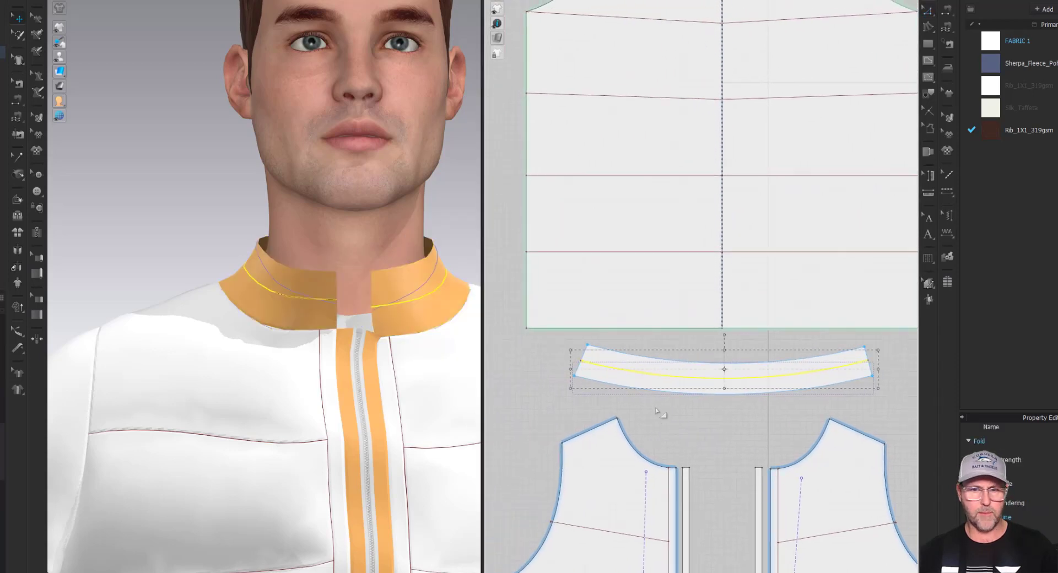
- Create a Layer Clone (Under) of the collar and place it just below the original in the 2D pattern window
click(667, 386)
right_click(668, 386)
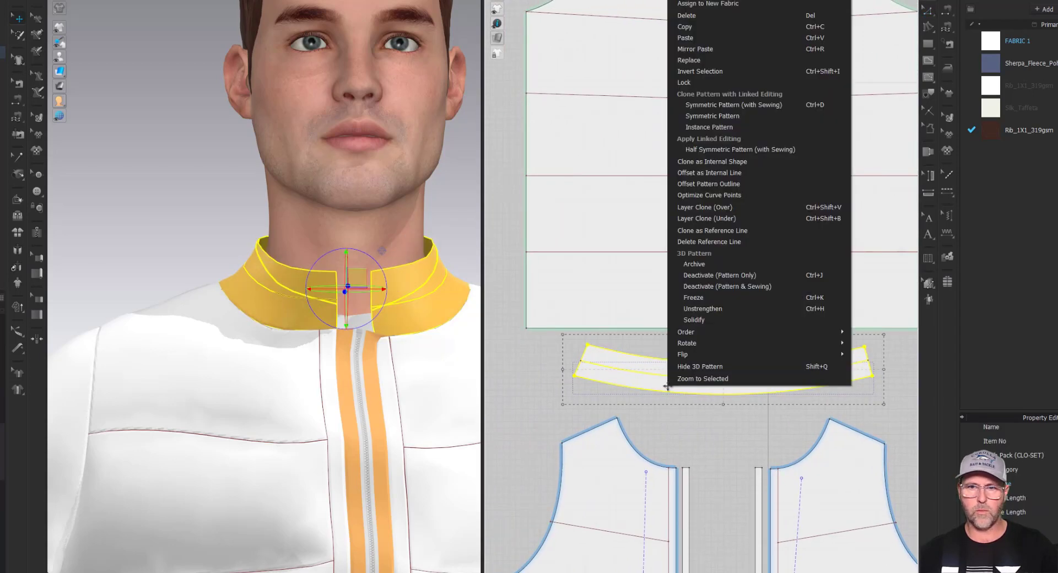
click(685, 220)
click(725, 412)
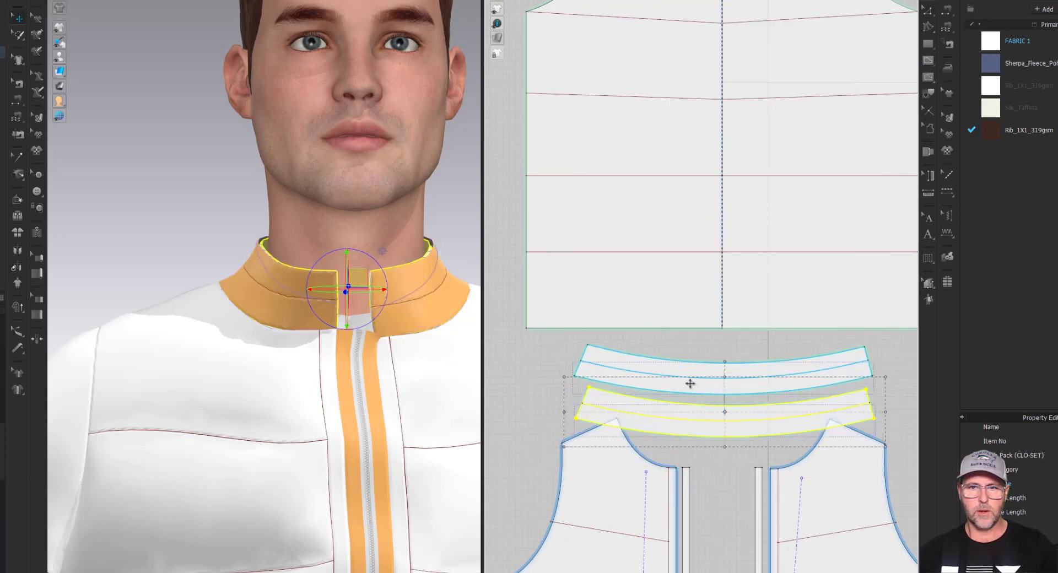
right_drag(449, 371, 425, 385)
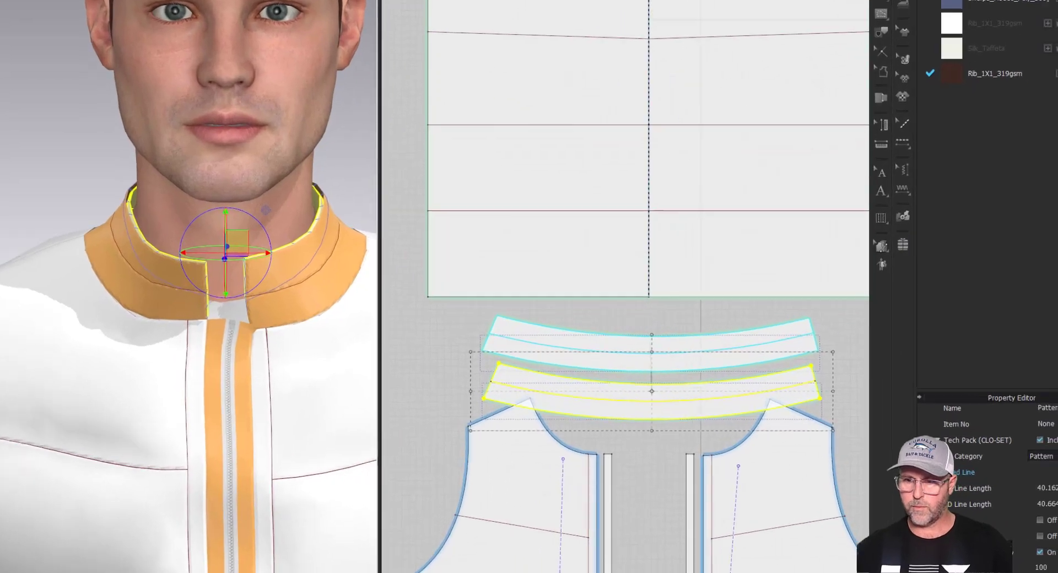
- Set the pressure of the cloned under collar to -20 and of the original collar to 20
scroll(1047, 532, down, 5)
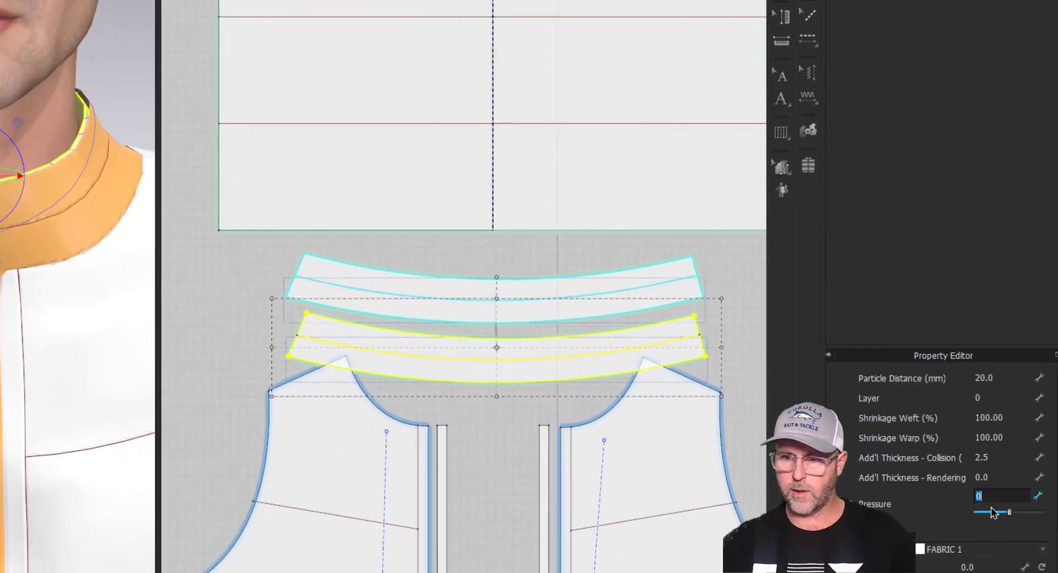
text(-20)
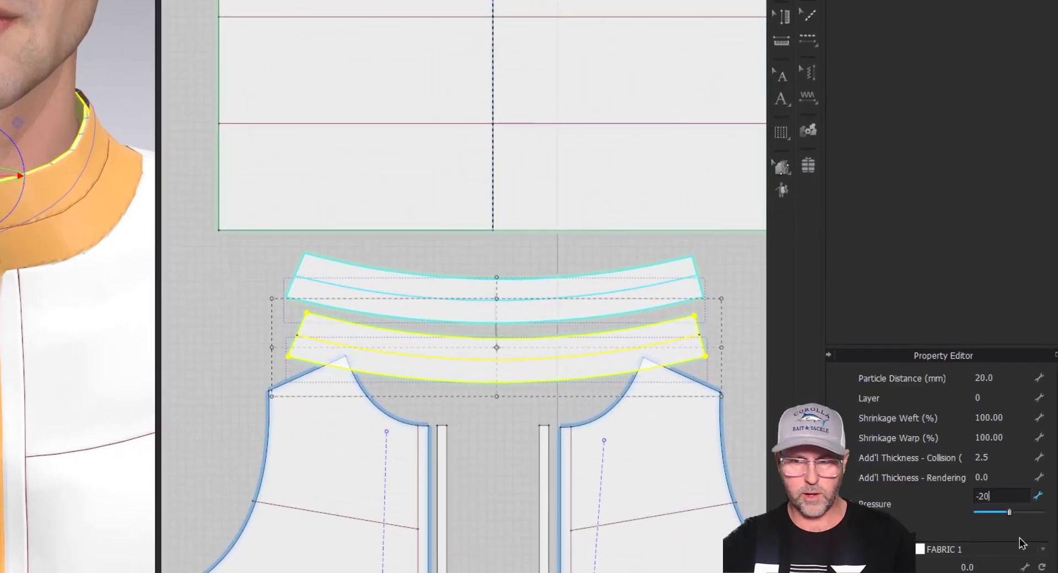
click(557, 306)
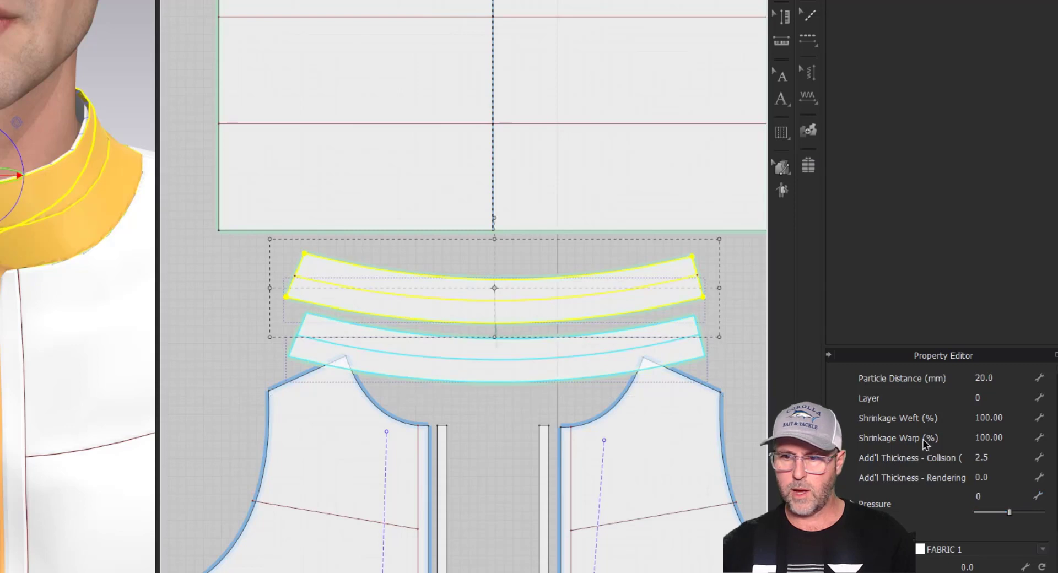
double_click(980, 496)
text(20)
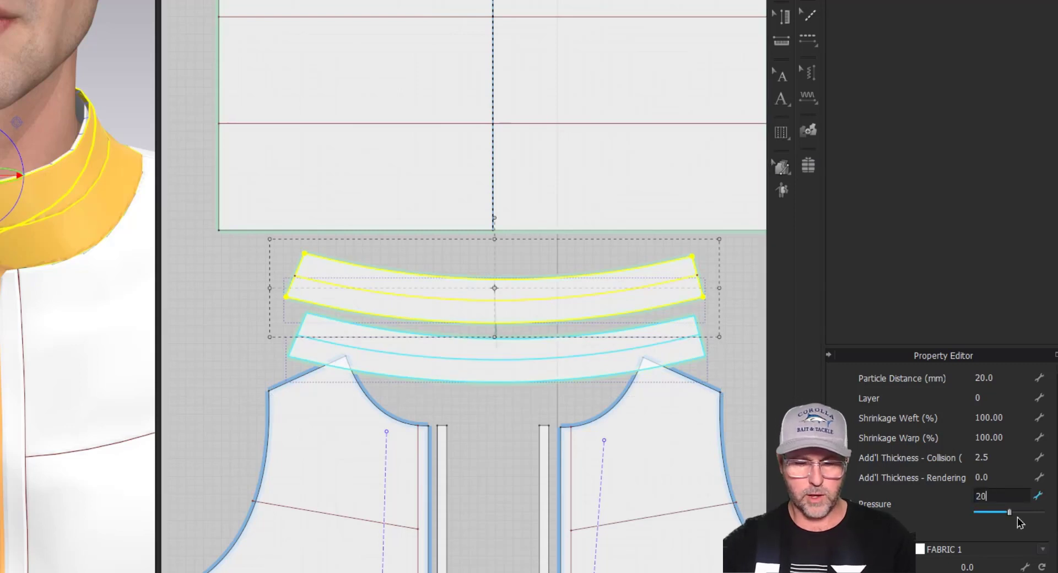
key(Return)
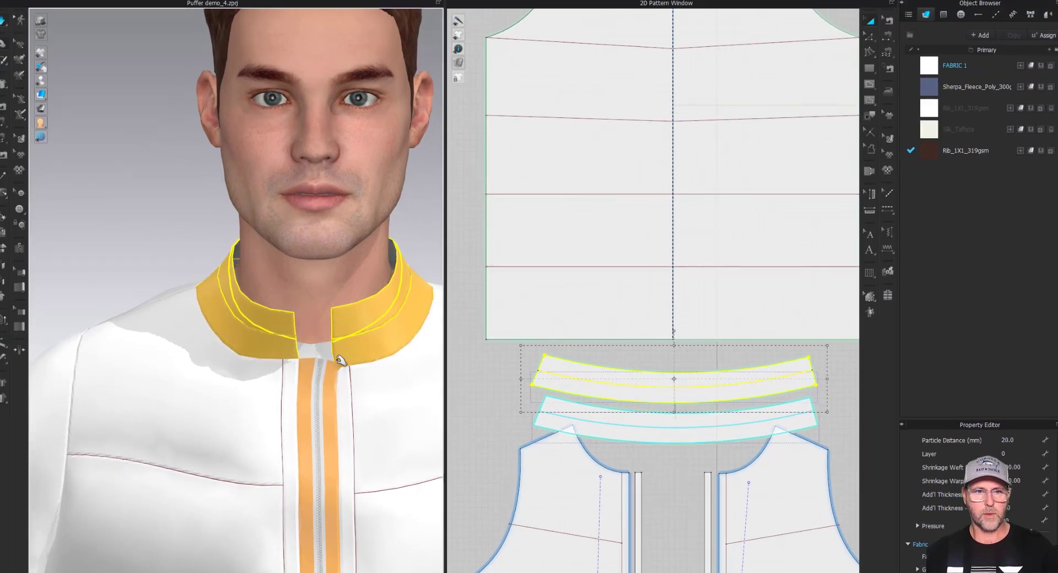
- Inspect the layered collar up close at the front neckline and against the whole jacket in the 3D view
right_drag(360, 358, 311, 364)
scroll(248, 336, up, 6)
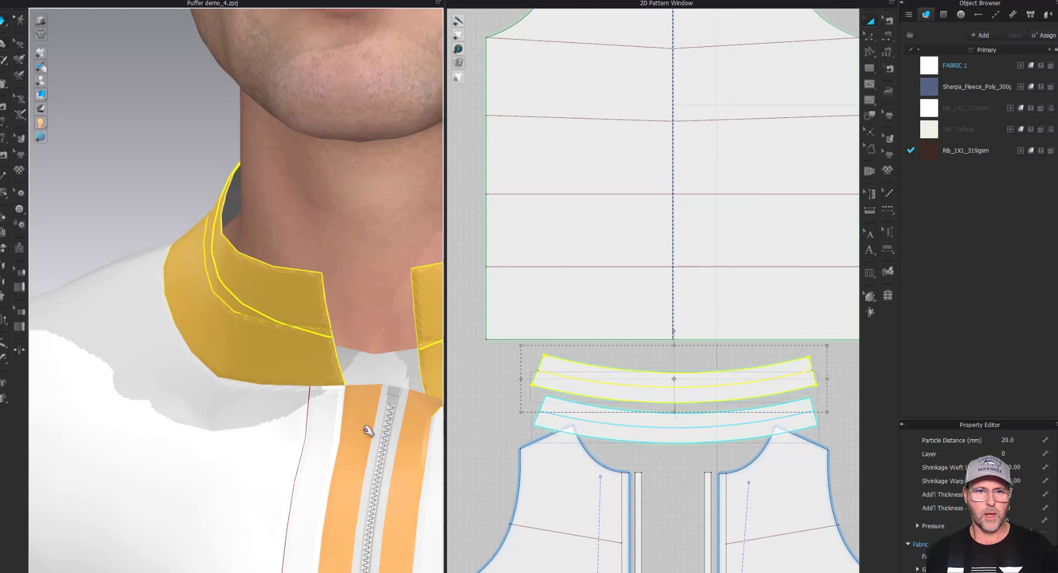
scroll(368, 431, down, 3)
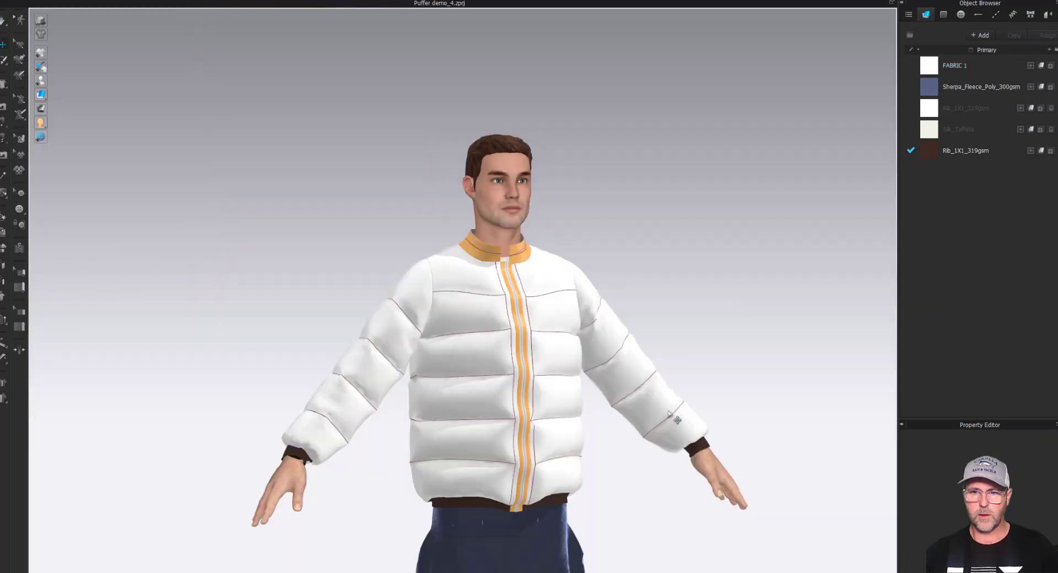
click(660, 409)
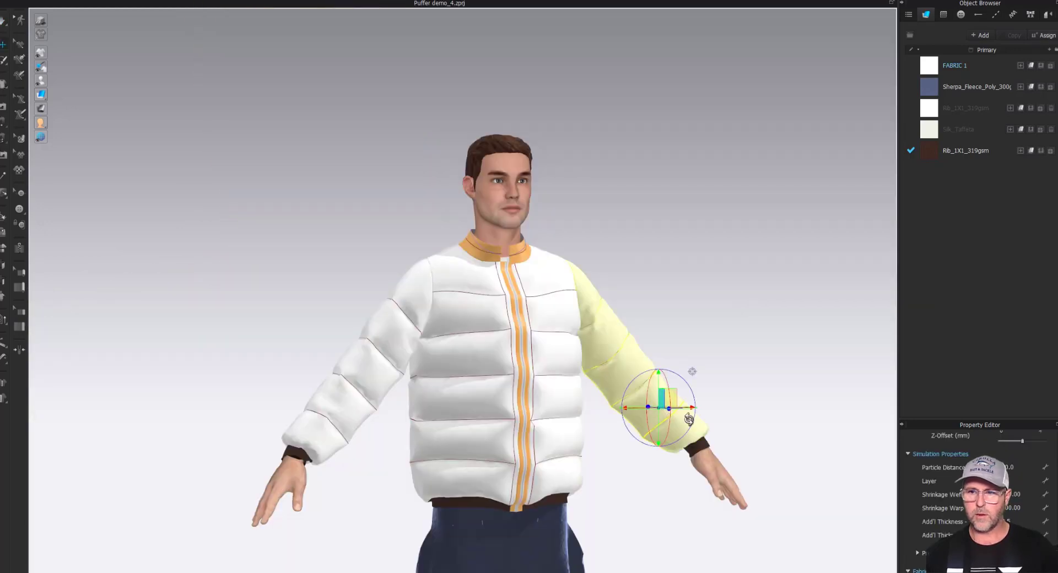
click(802, 434)
click(524, 257)
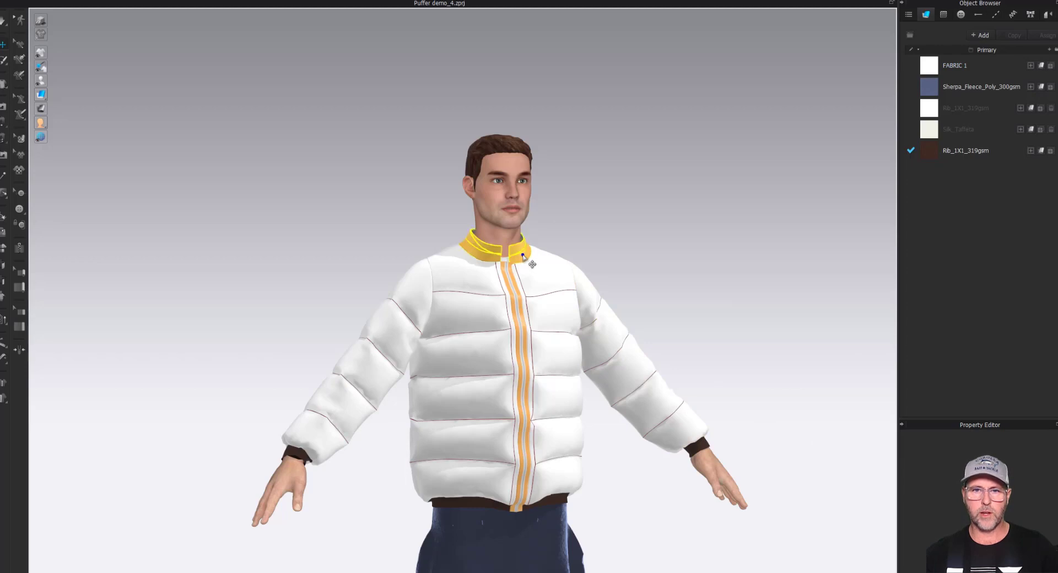
click(812, 437)
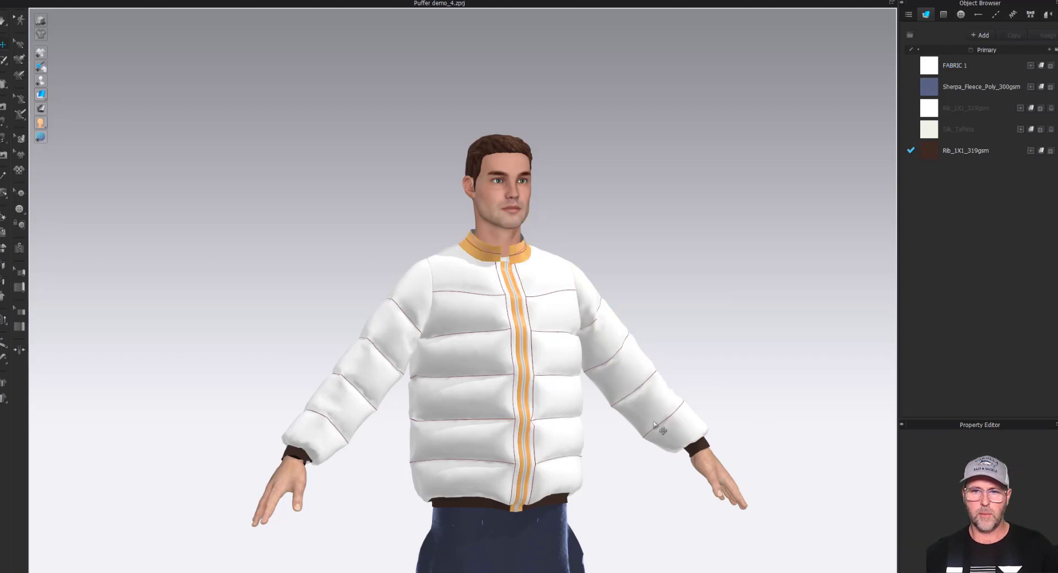
- Set the particle distance of both front panels and both sleeves to 5 mm
shift+click(386, 347)
shift+click(455, 367)
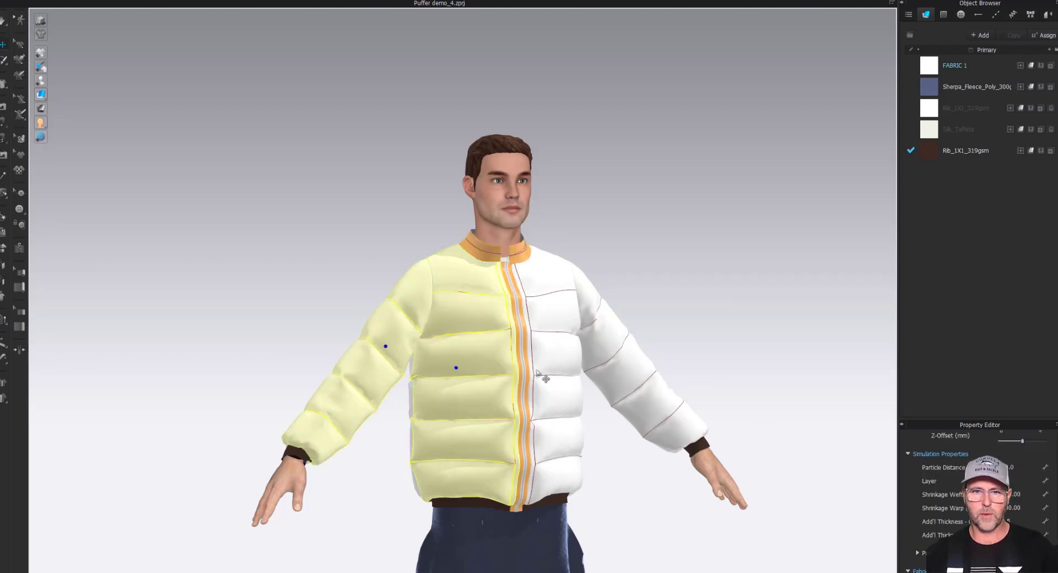
shift+click(553, 364)
shift+click(604, 352)
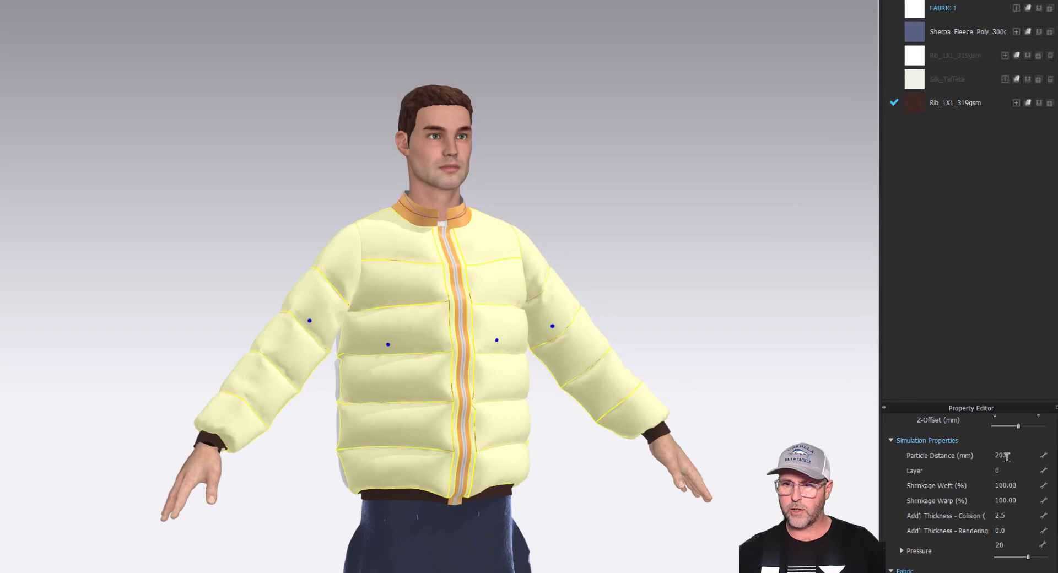
double_click(1001, 456)
text(5)
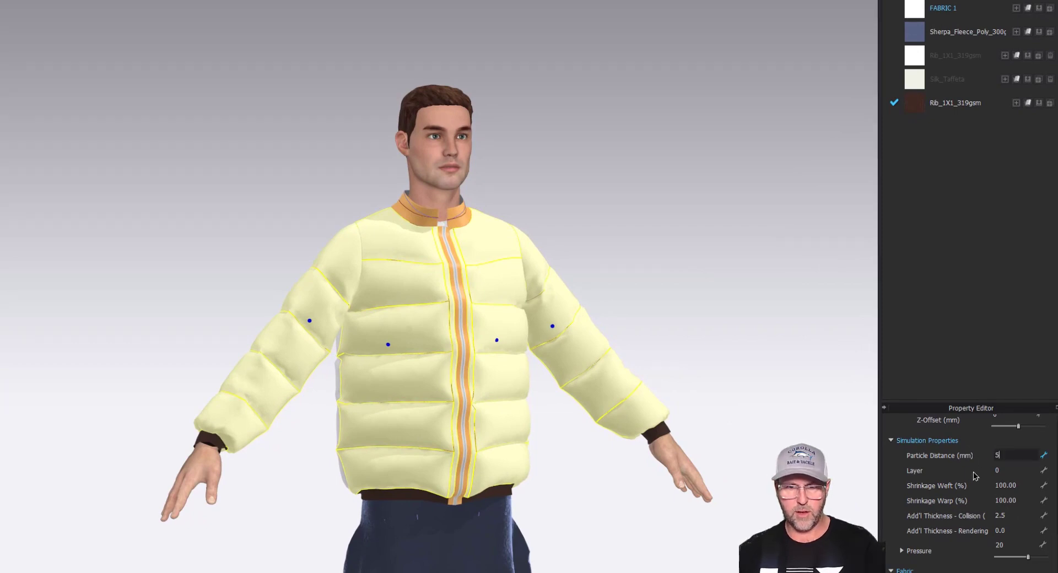
key(Return)
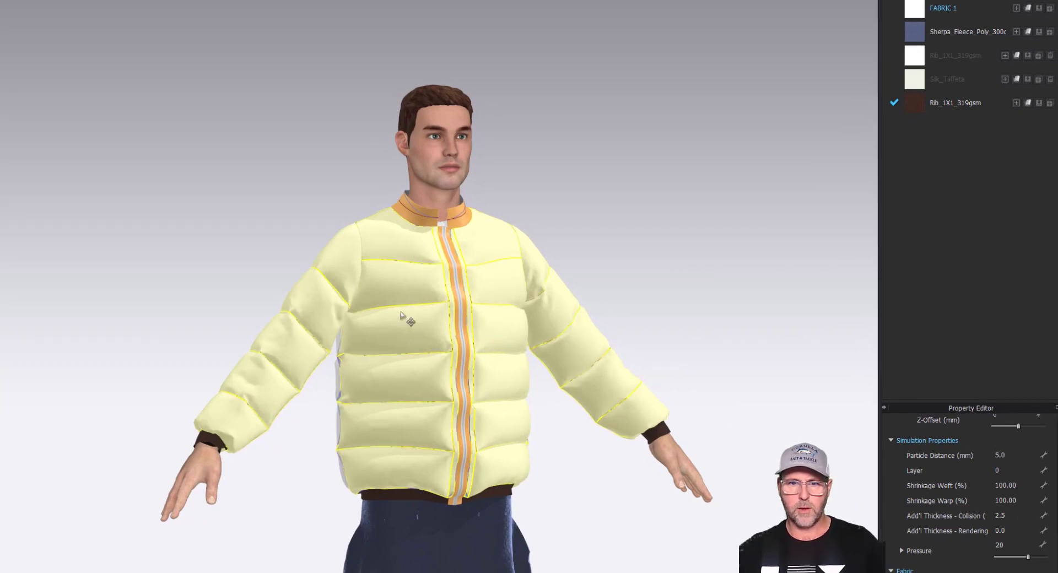
- Set the particle distance of the jacket's back panel to 5 mm
scroll(413, 394, up, 4)
right_drag(392, 408, 565, 419)
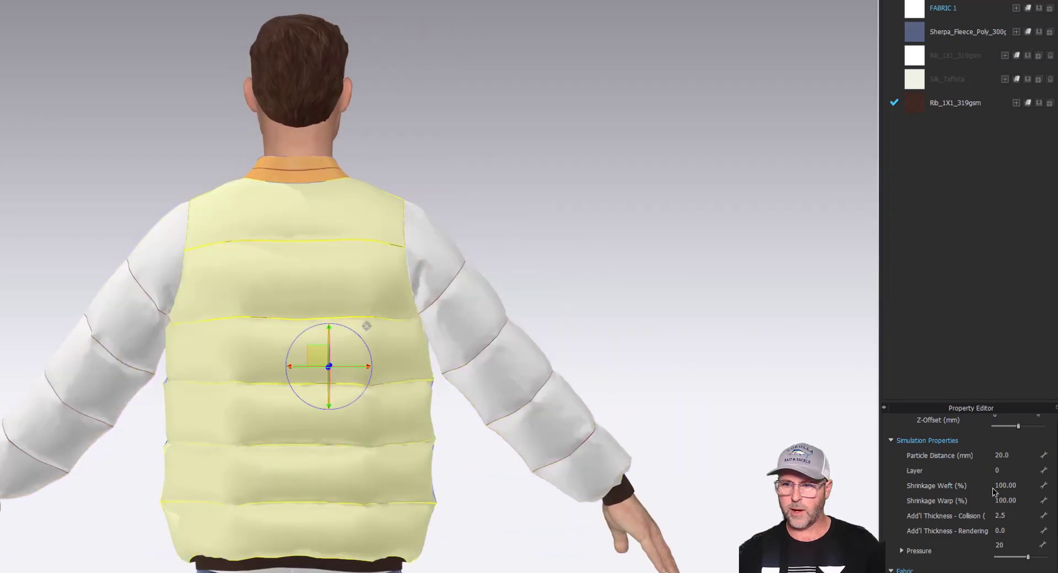
click(1010, 454)
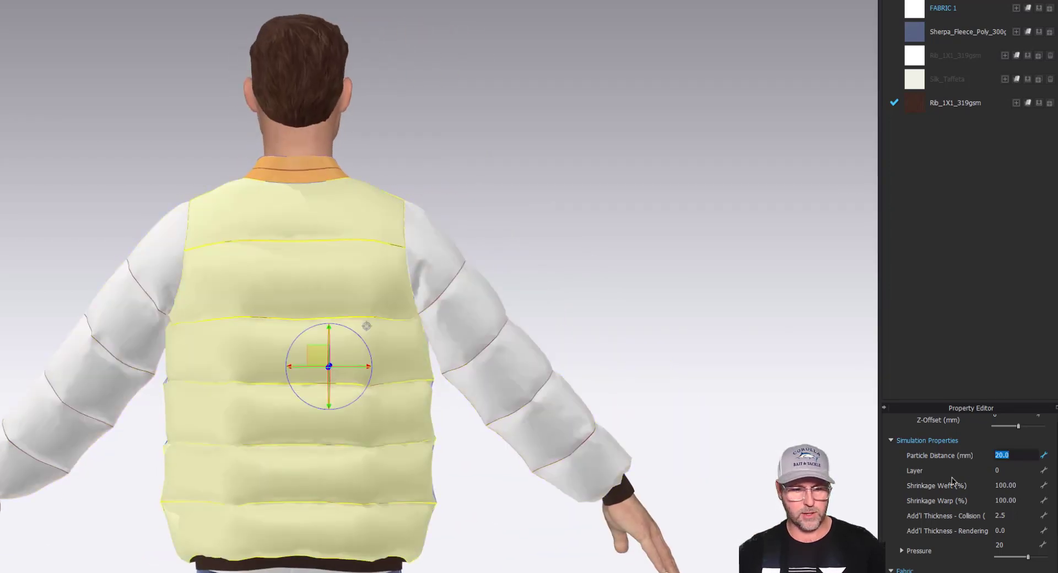
text(5)
key(Return)
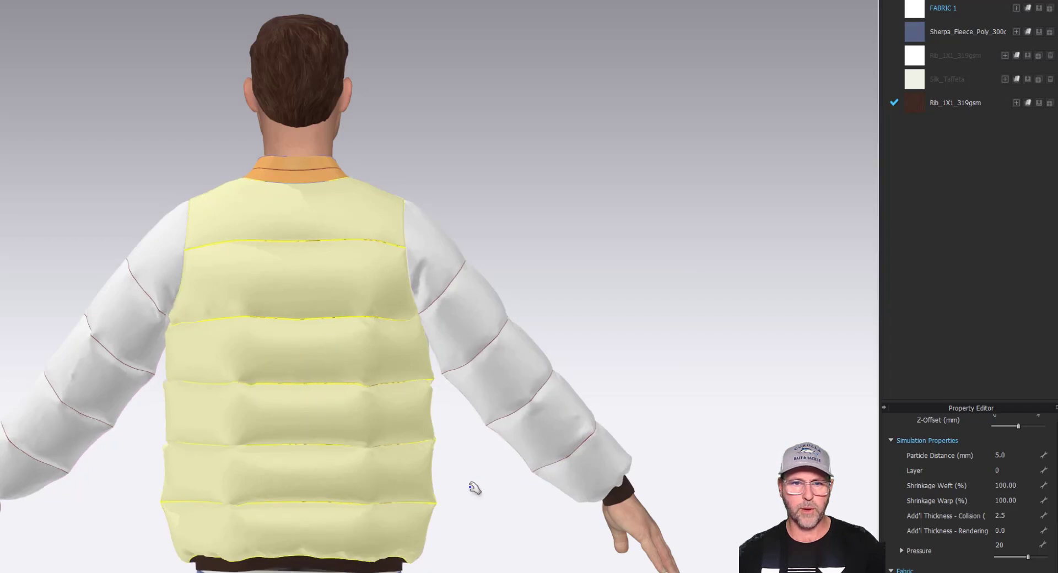
- Apply the Silk_Taffeta fabric to the front panel on the avatar's left side
right_drag(508, 487, 331, 476)
scroll(331, 476, down, 1)
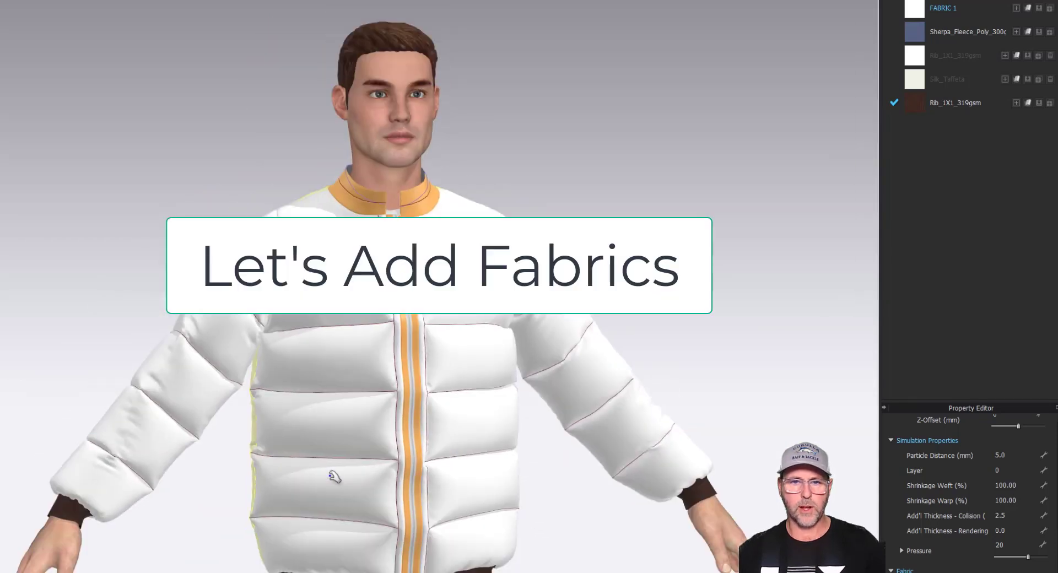
click(335, 477)
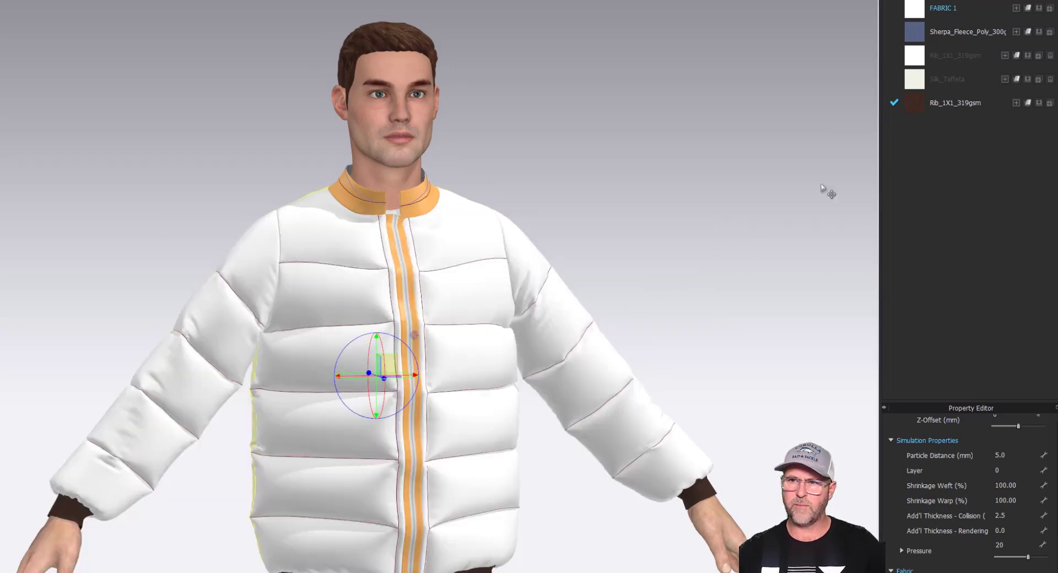
drag(952, 80, 473, 356)
- Set the metalness of the Silk_Taffeta fabric to 85
click(952, 81)
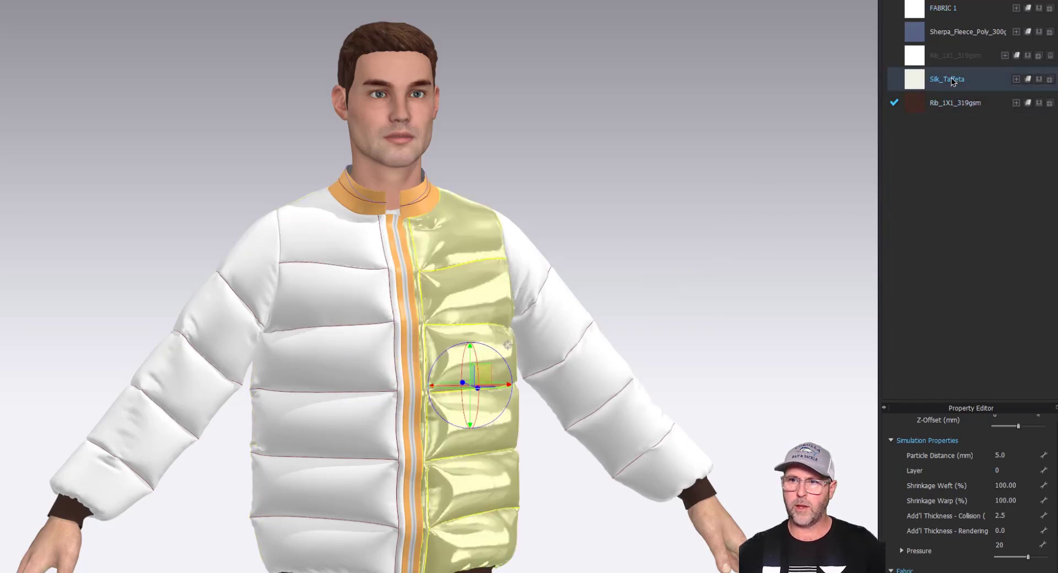
scroll(957, 505, down, 3)
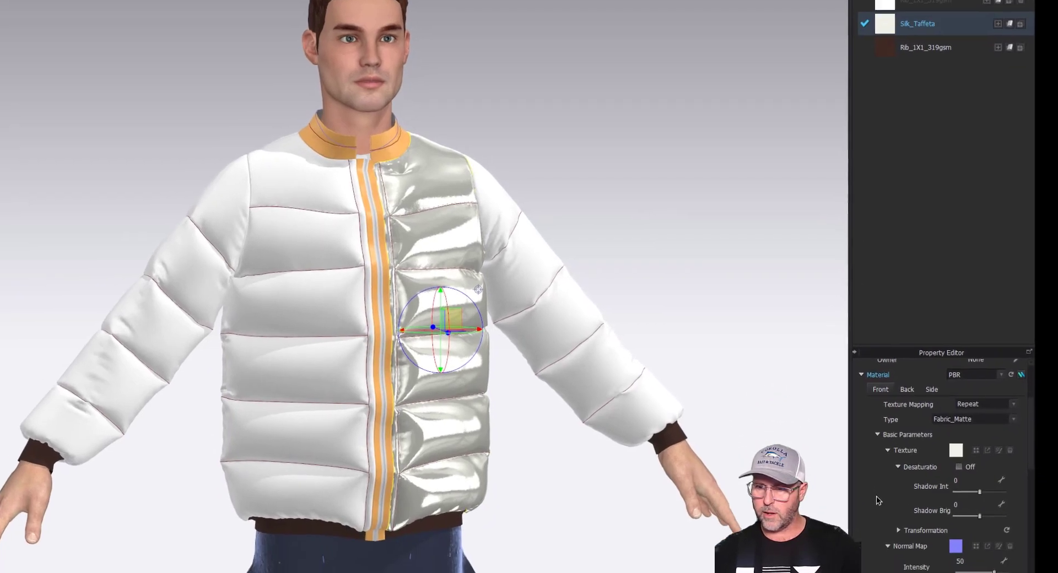
scroll(907, 556, down, 6)
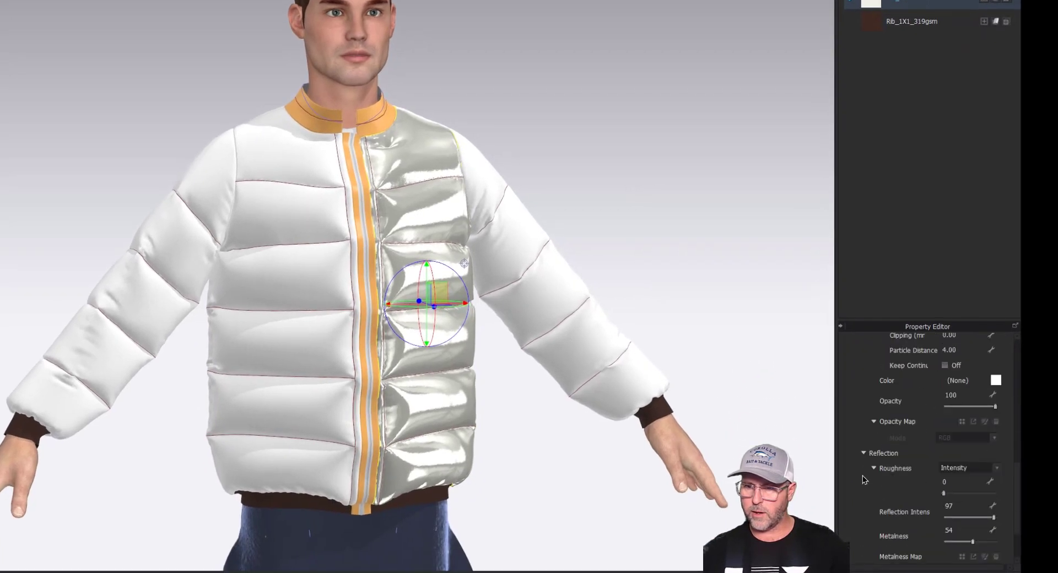
scroll(864, 480, down, 2)
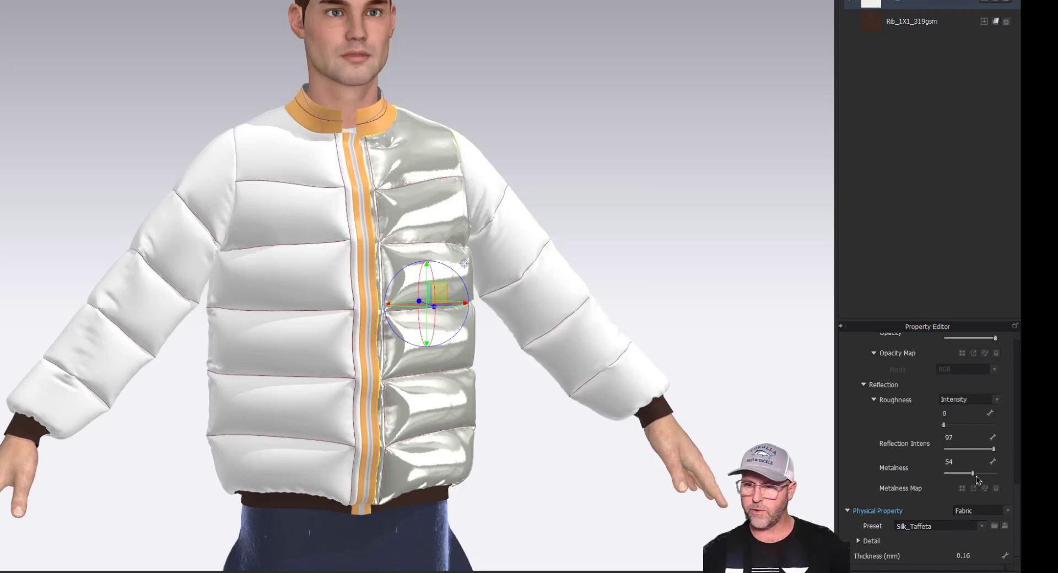
drag(973, 474, 985, 474)
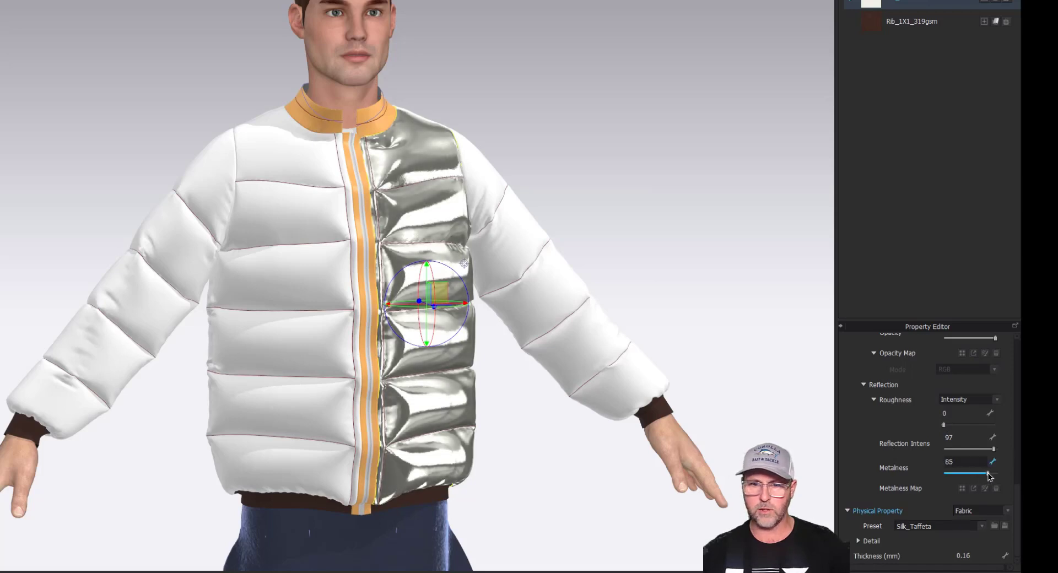
- Apply the Silk_Taffeta fabric to the remaining front panel, the back panel and both sleeves
drag(918, 3, 567, 292)
right_drag(590, 289, 455, 280)
drag(915, 3, 243, 232)
right_drag(243, 270, 411, 262)
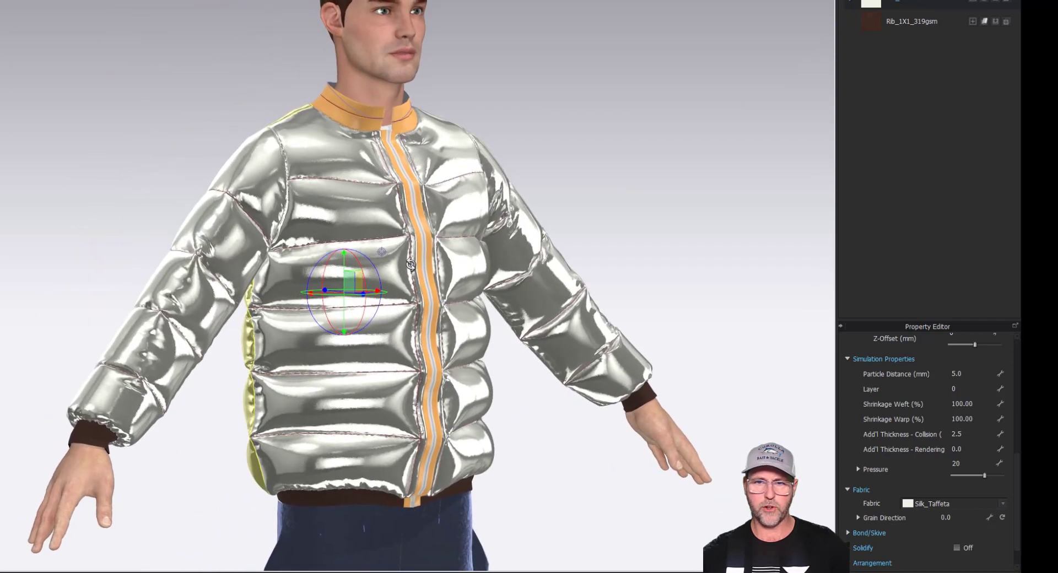
- Turn on texture desaturation for the Rib_1X1_319gsm fabric used on the cuffs and hem
click(912, 21)
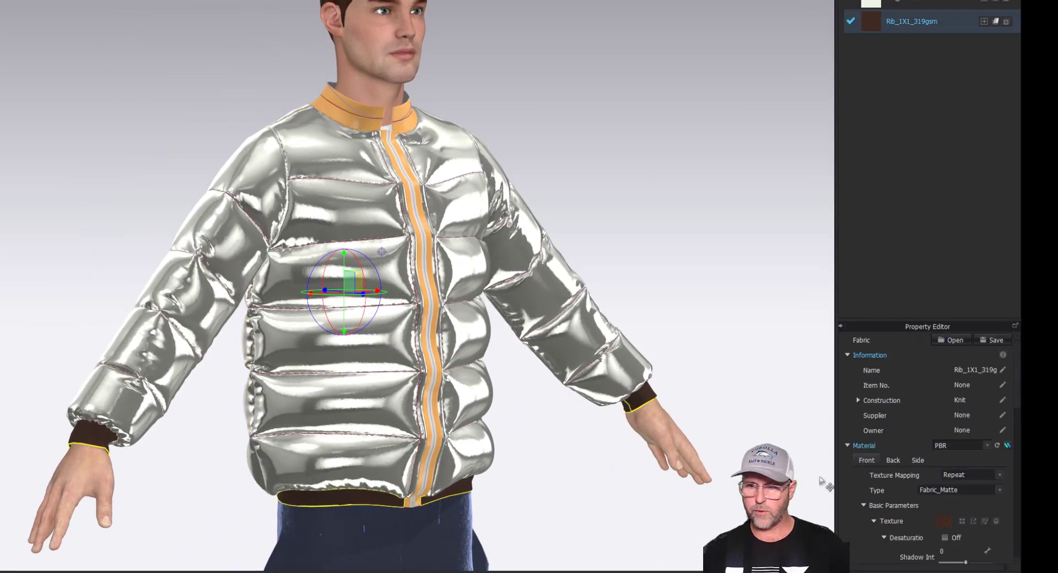
scroll(908, 525, down, 3)
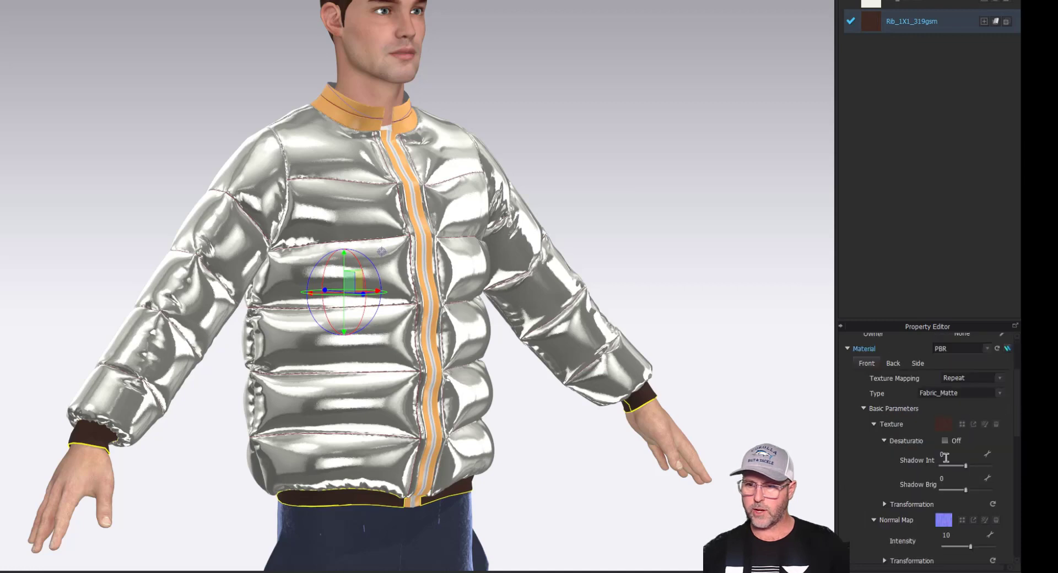
click(945, 441)
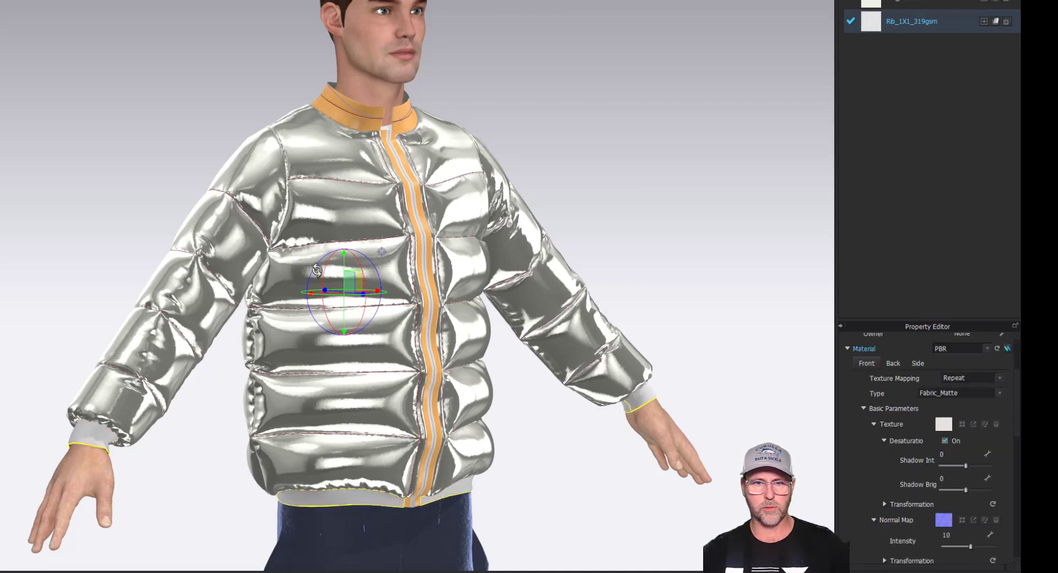
- Select the collar and the zipper placket in turn and examine the jacket front up close and as a whole
click(355, 124)
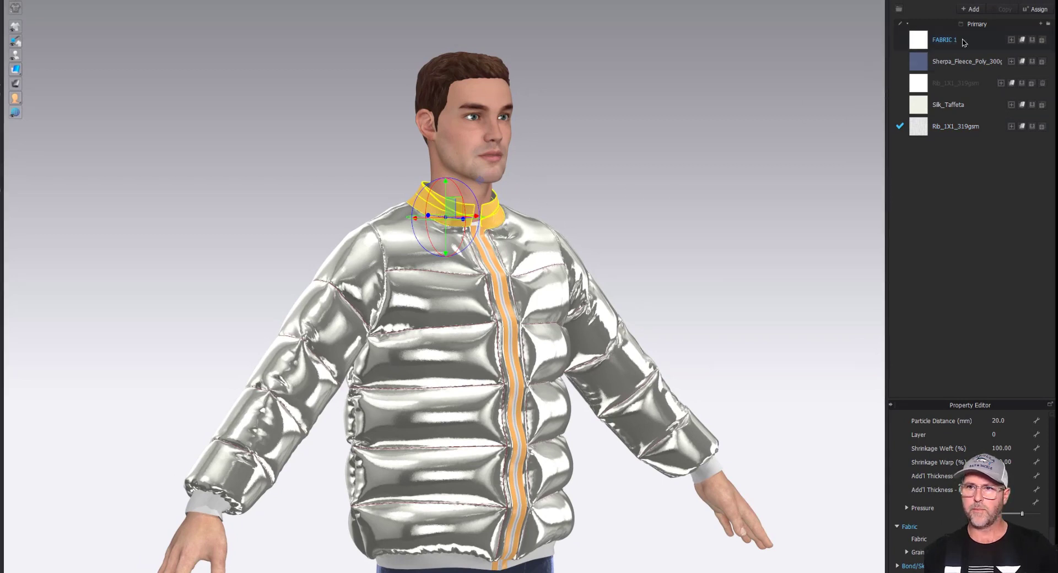
click(507, 291)
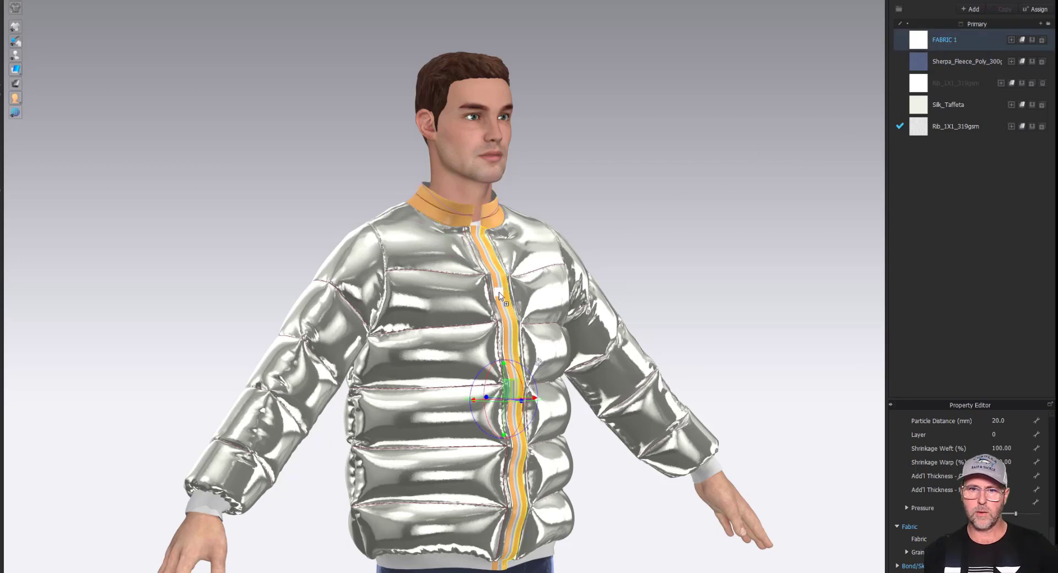
scroll(501, 299, up, 3)
scroll(501, 299, up, 5)
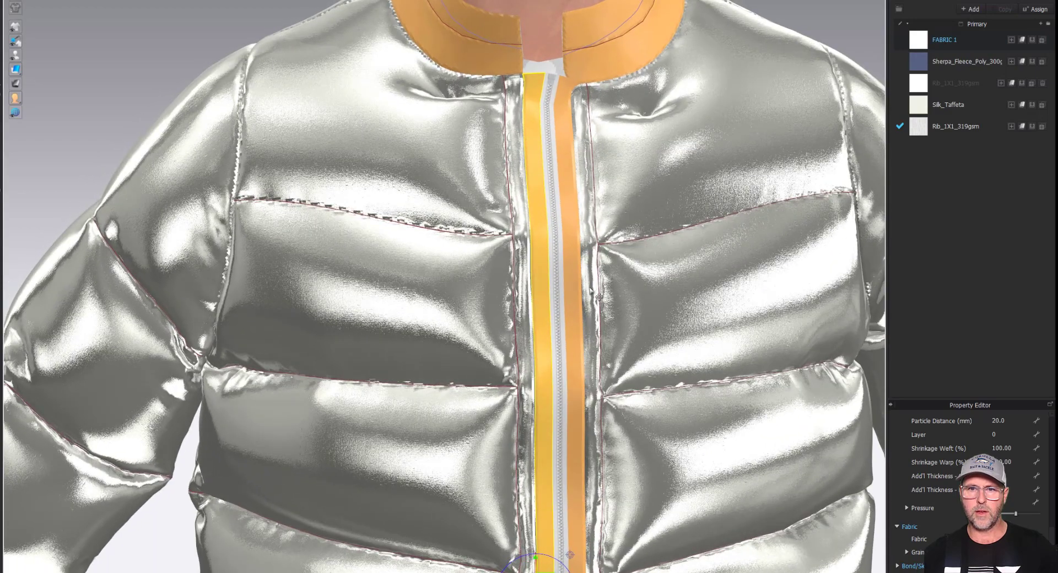
scroll(598, 291, up, 5)
scroll(598, 290, down, 10)
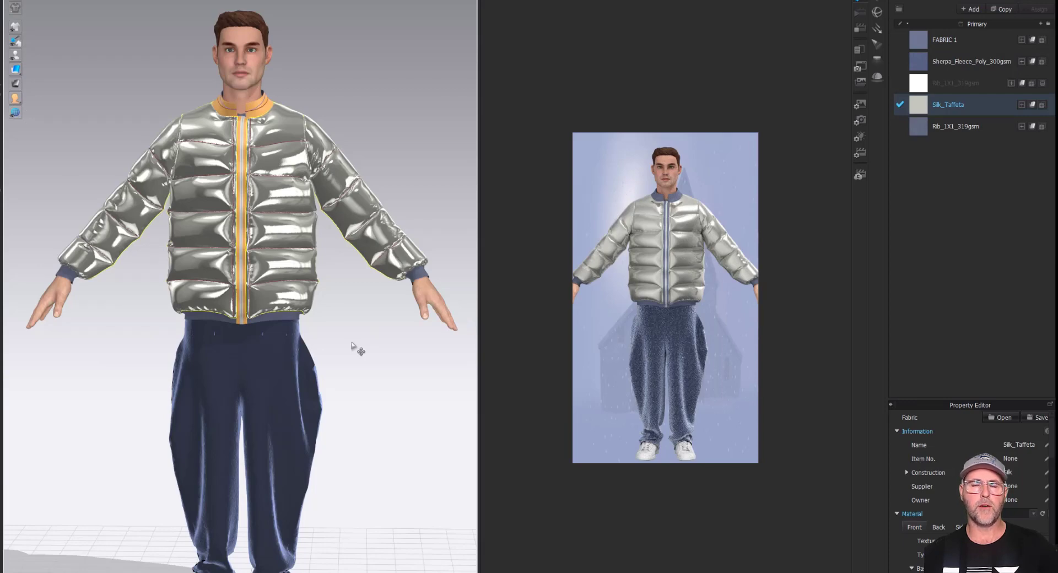
right_drag(353, 347, 799, 338)
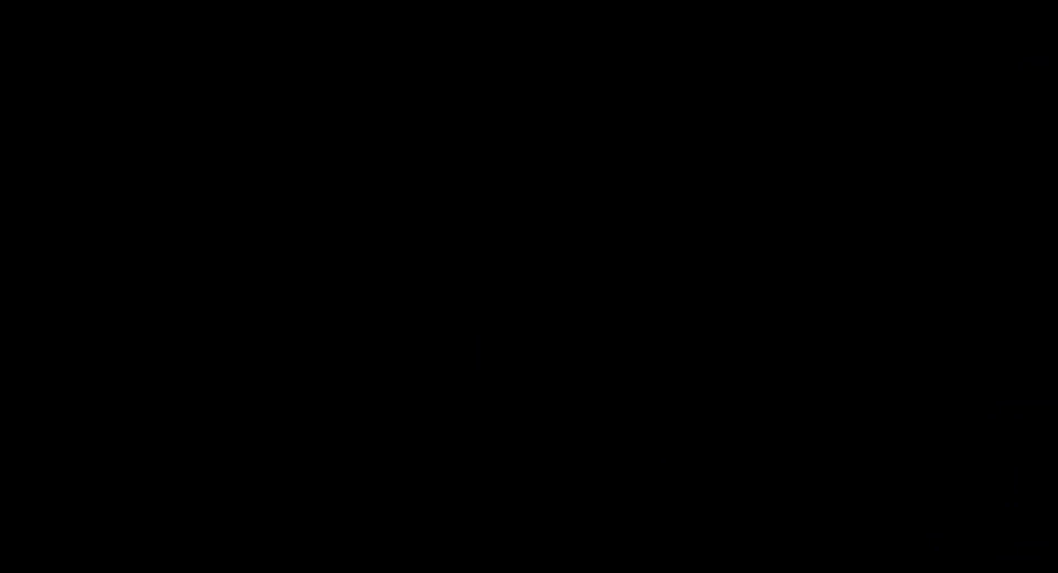